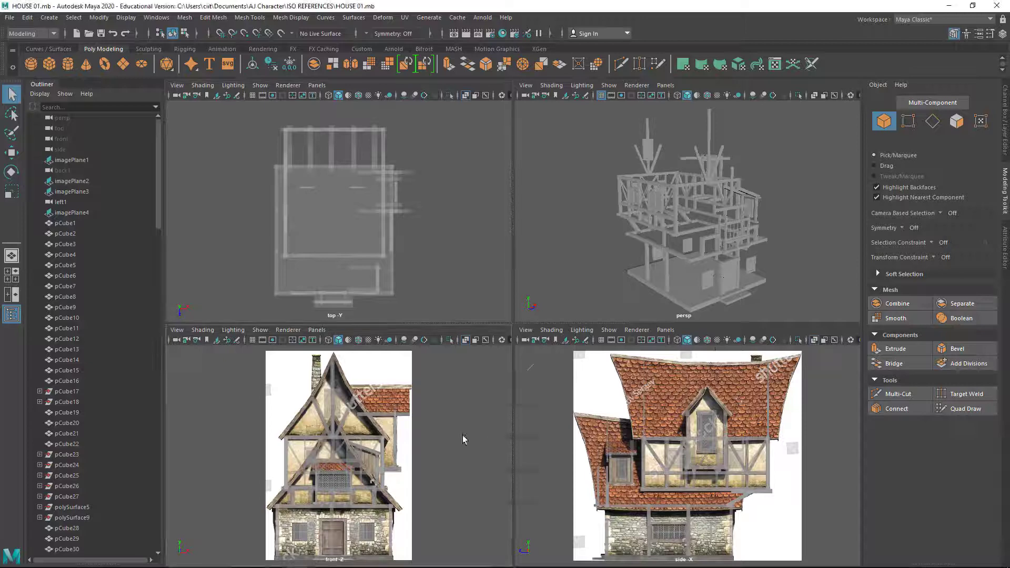
Select the vertical centre beam in the front view and check it in perspective
key("space")
scroll(643, 340, "up", 2)
key("space")
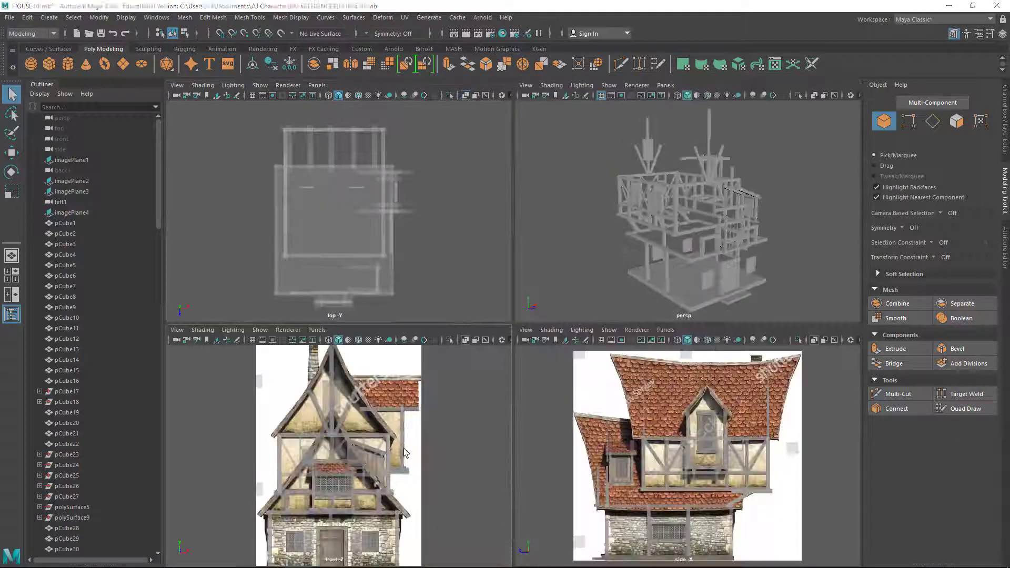
key("space")
left_click(493, 224)
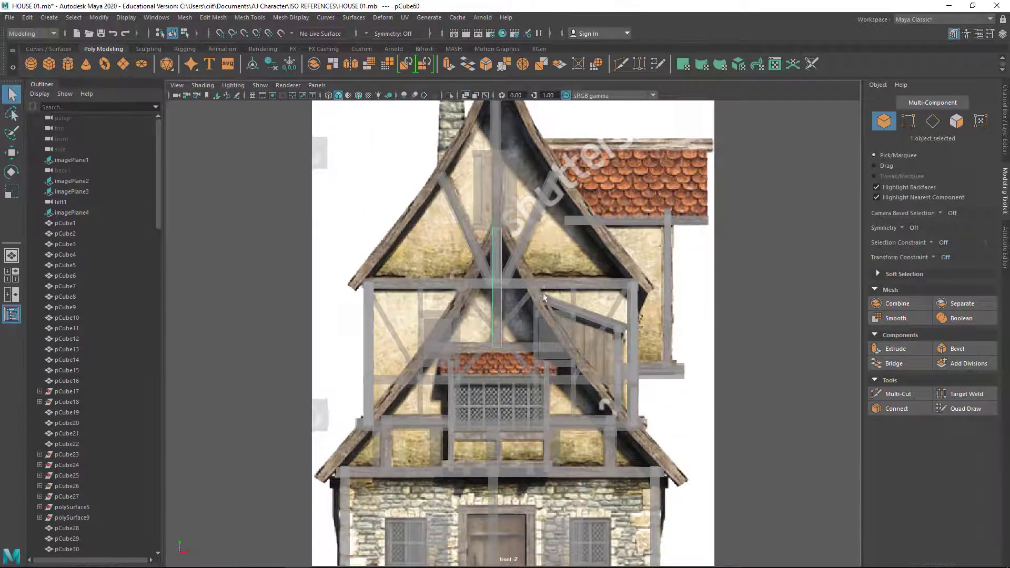
key("space")
left_click_drag(605, 262, 387, 418, "alt")
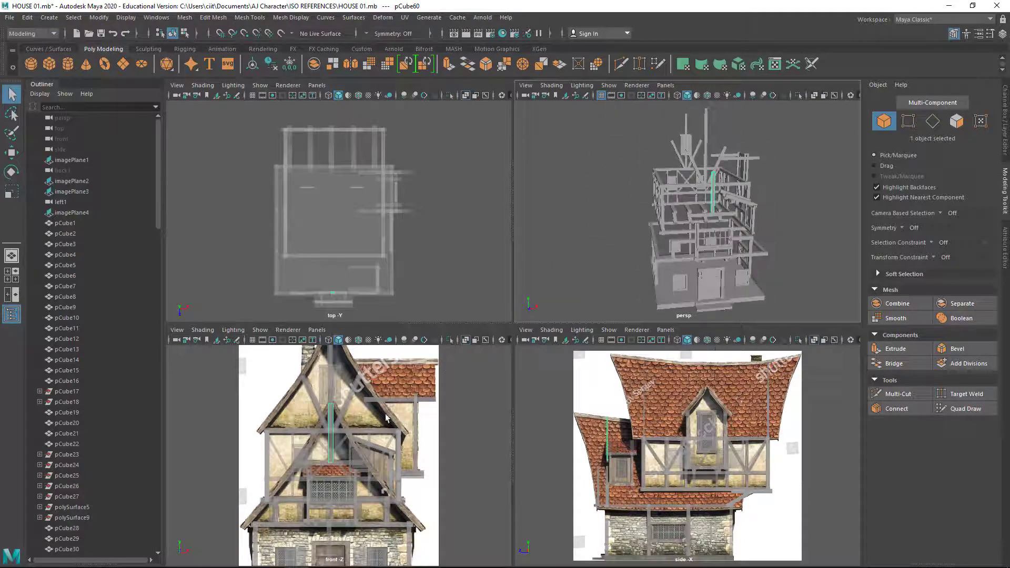
Move the beam copy left and down beside the front gable, to X -13.80, Y 14.99
key("w")
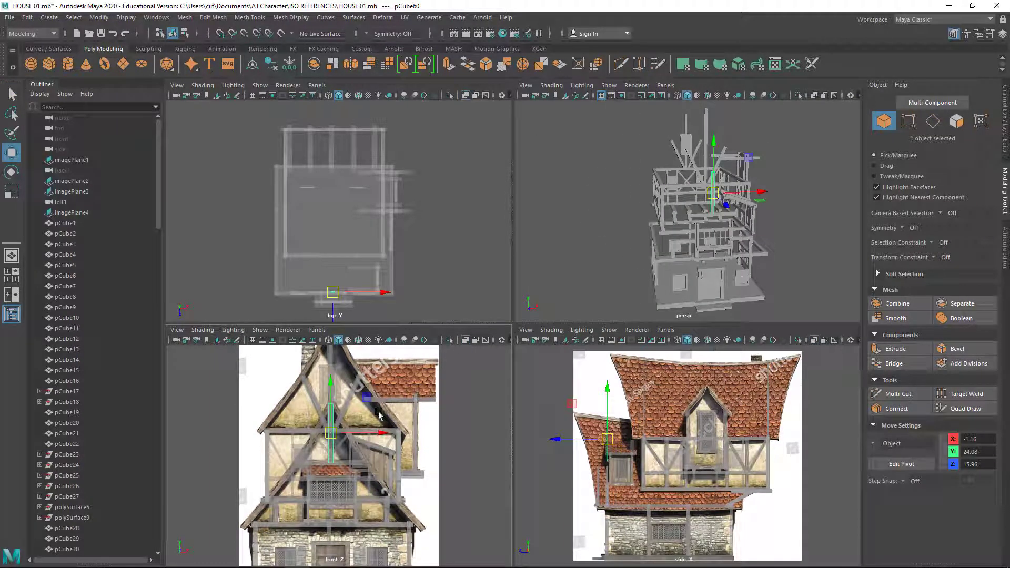
key("space")
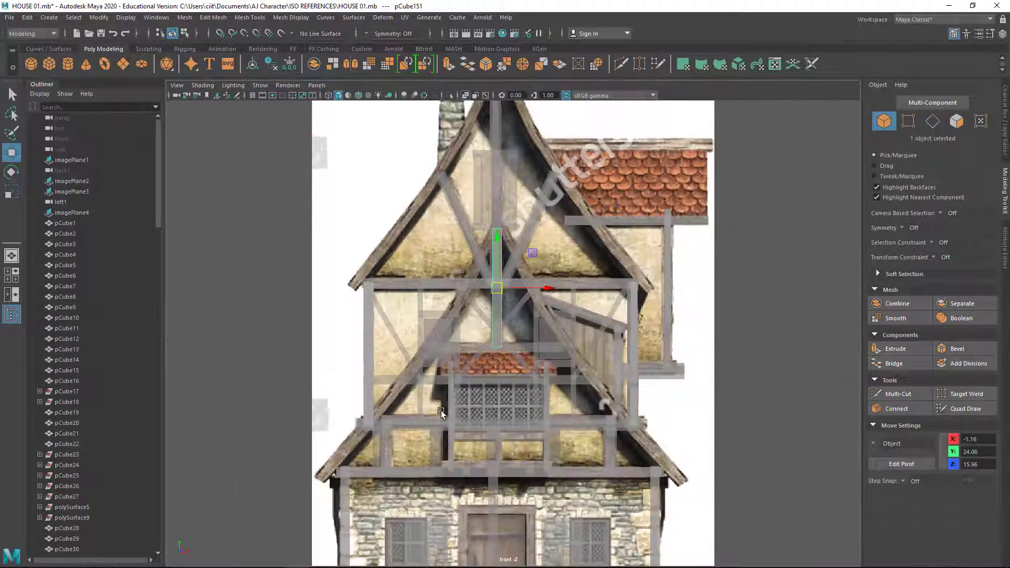
mouse_move(538, 288)
left_mouse_down()
mouse_move(278, 289)
mouse_move(364, 294)
left_mouse_up()
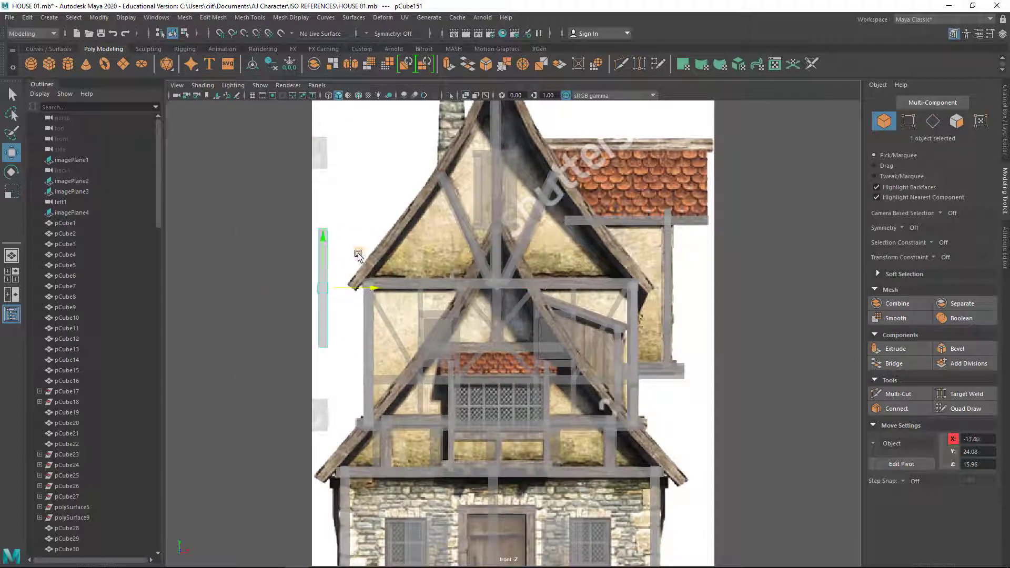
left_click_drag(358, 253, 374, 384)
mouse_move(466, 446)
middle_mouse_down("alt")
mouse_move(453, 304)
mouse_move(441, 366)
middle_mouse_up("alt")
scroll(454, 305, "up", 4)
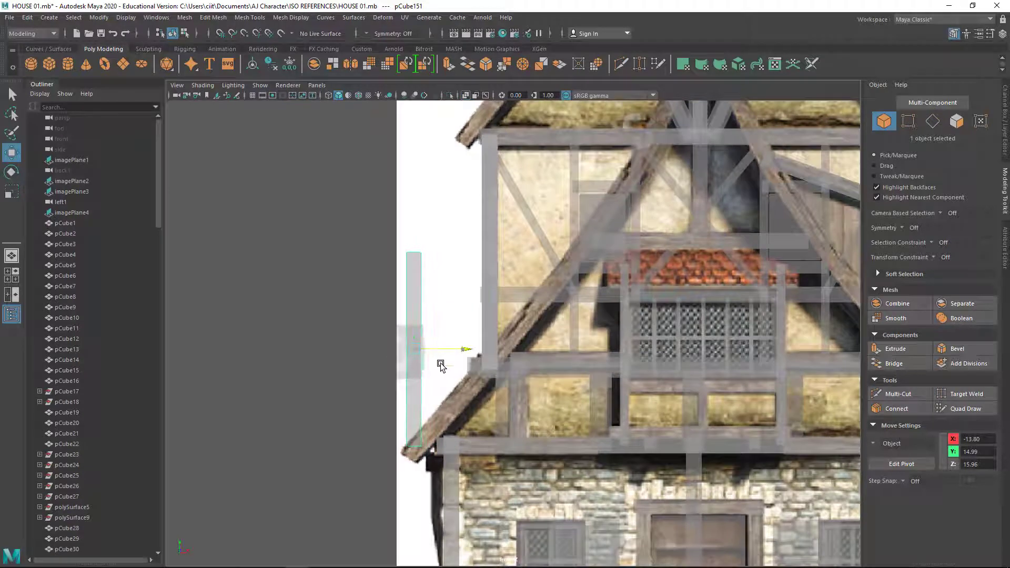
Rotate the beam to a 45° diagonal and lay it on the left roof rafter
key("e")
mouse_move(419, 323)
left_mouse_down()
mouse_move(445, 318)
mouse_move(465, 335)
left_mouse_up()
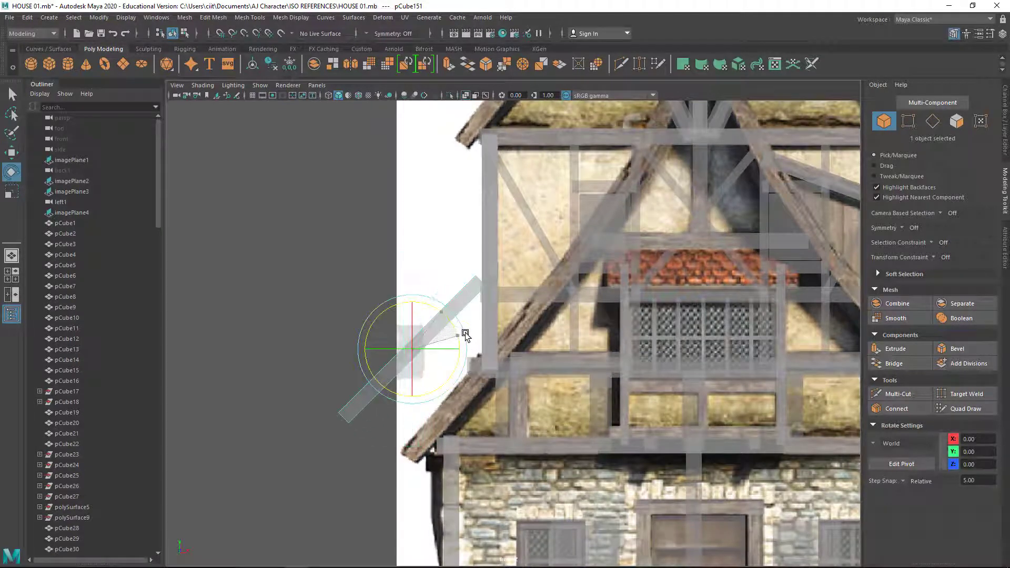
key("w")
left_click_drag(453, 393, 500, 362)
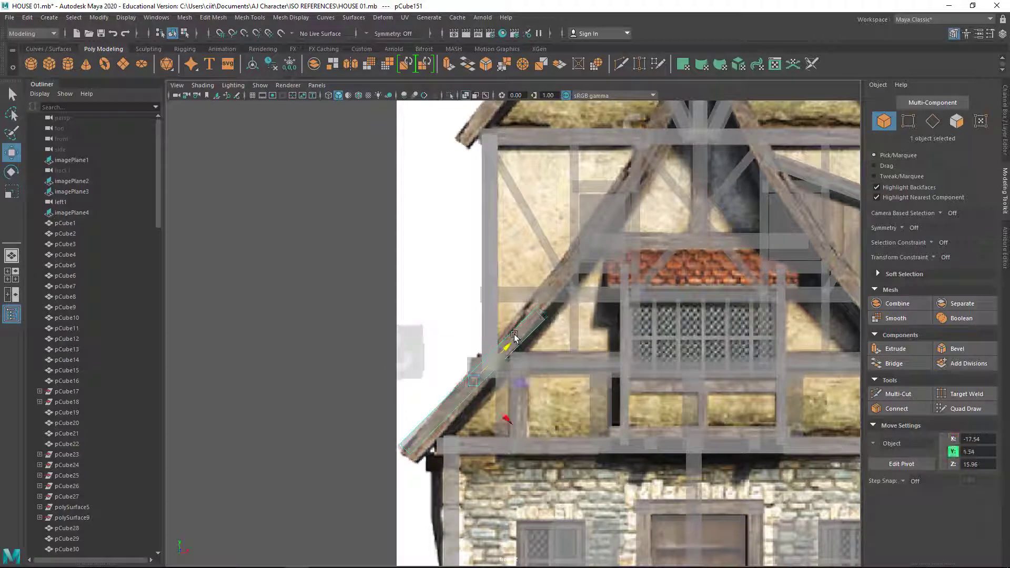
Turn off rotation step snapping and set the Rotate tool's axis orientation to Object
key("e")
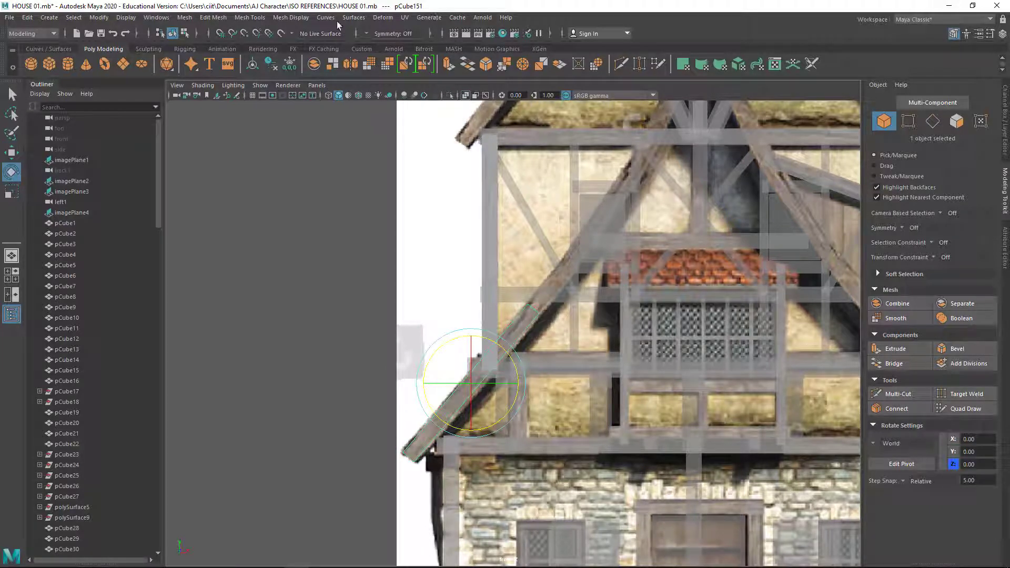
left_click(987, 35)
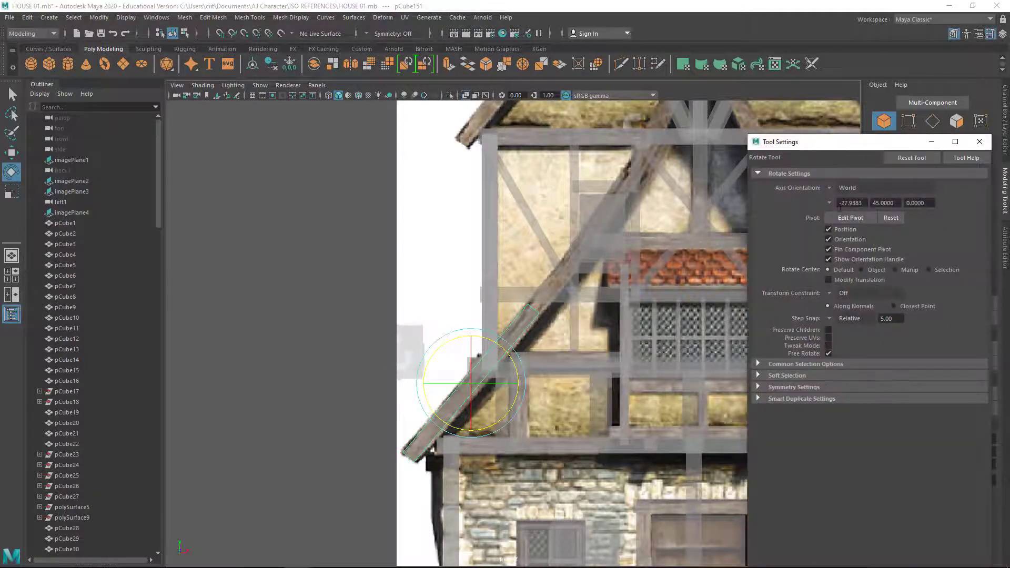
left_click(837, 319)
left_click(876, 319)
left_click(833, 190)
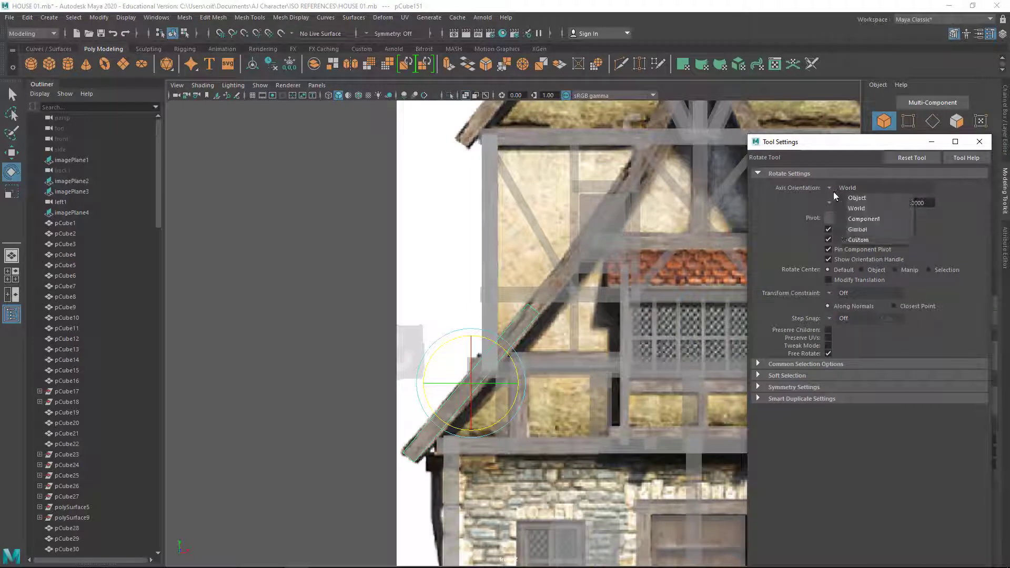
left_click(855, 199)
left_click(831, 187)
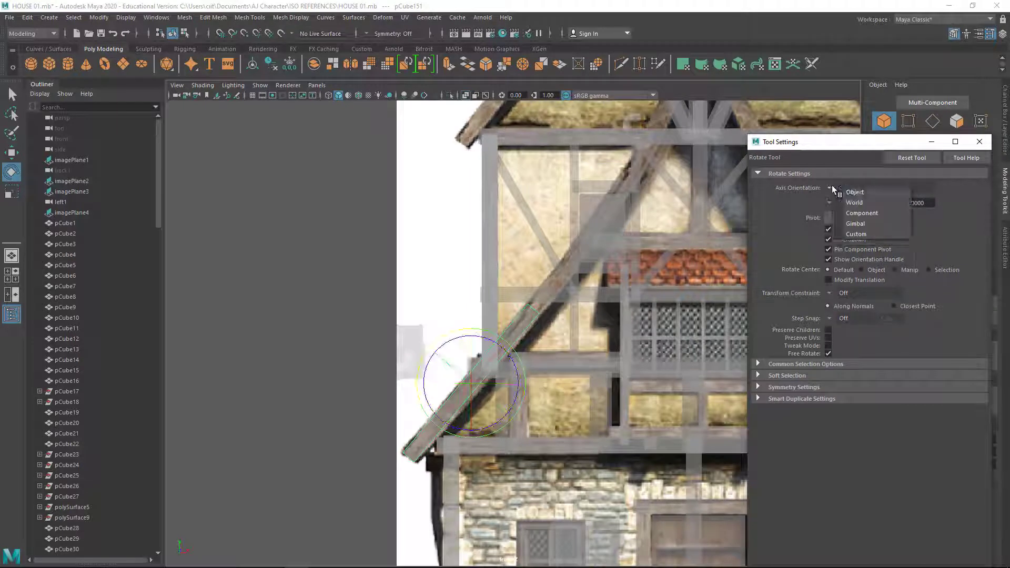
Set the Move tool's axis orientation to World and switch the beam to vertex mode
key("w")
left_click(830, 187)
left_click(856, 204)
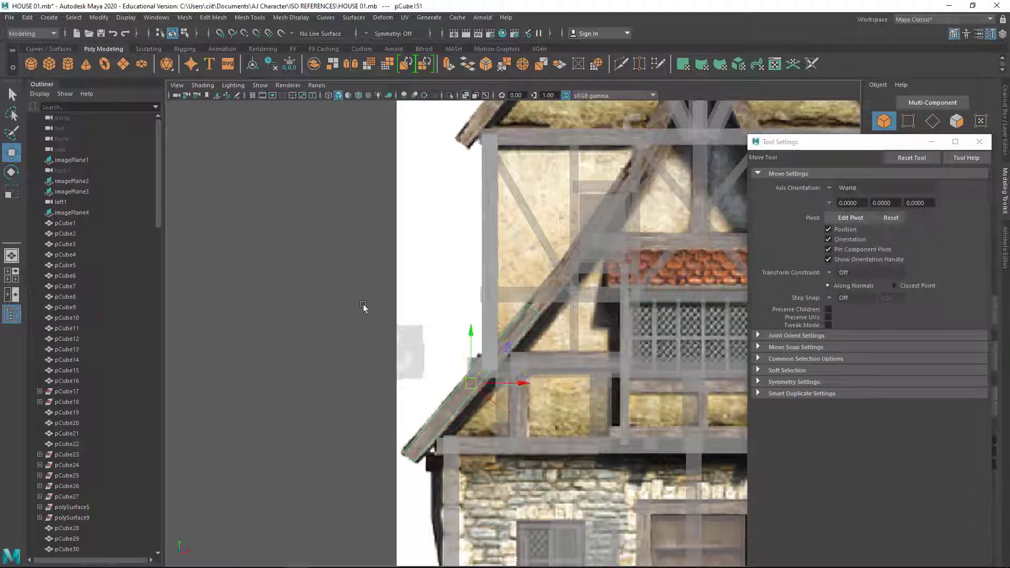
left_click(979, 142)
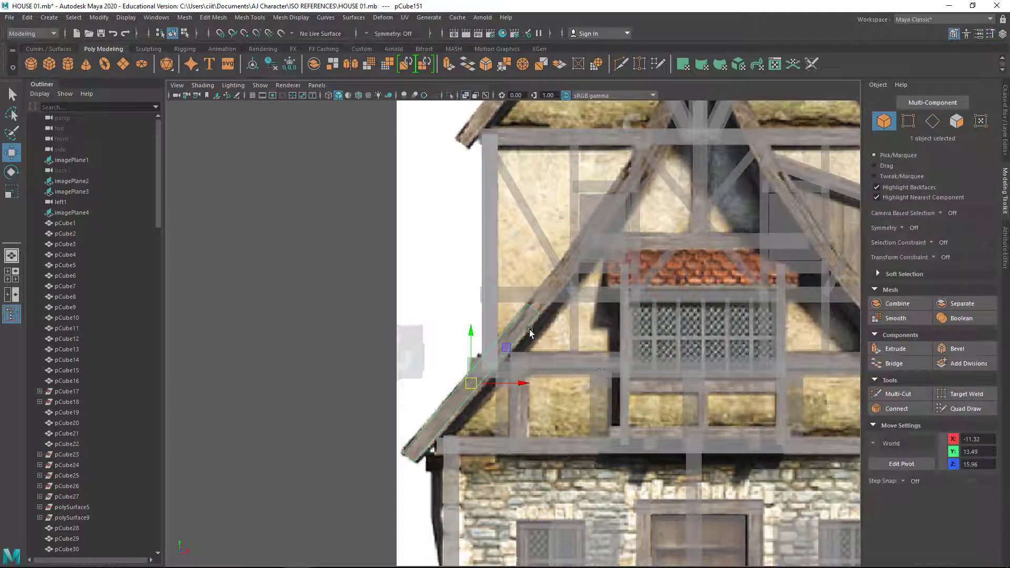
scroll(621, 368, "up", 3)
middle_click_drag(405, 295, 471, 285, "alt")
key("F9")
Pull the beam's four upper-end vertices up onto the top gable's centre post in front view
left_click_drag(392, 355, 439, 376)
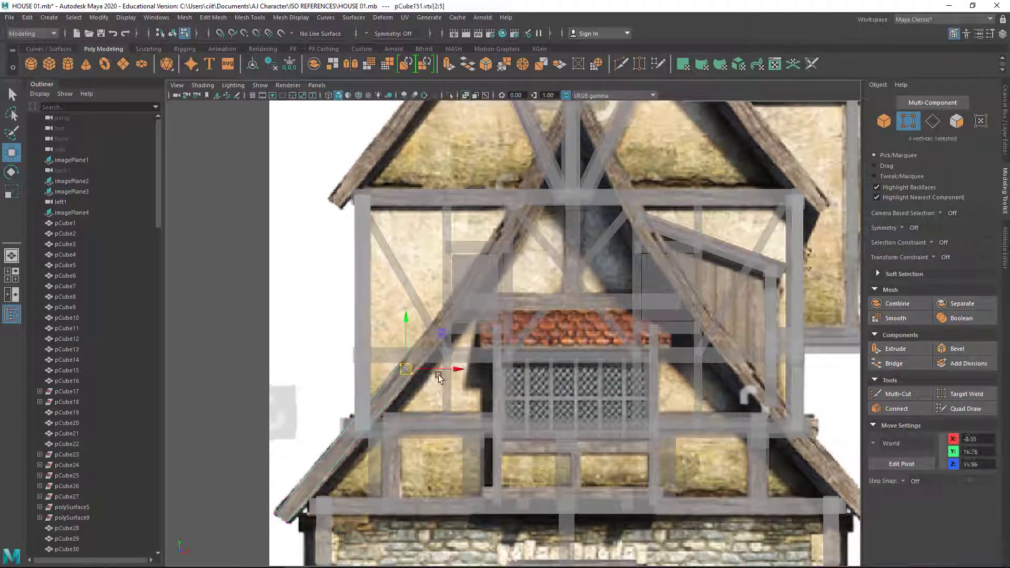
middle_click_drag(438, 337, 585, 107)
key("space")
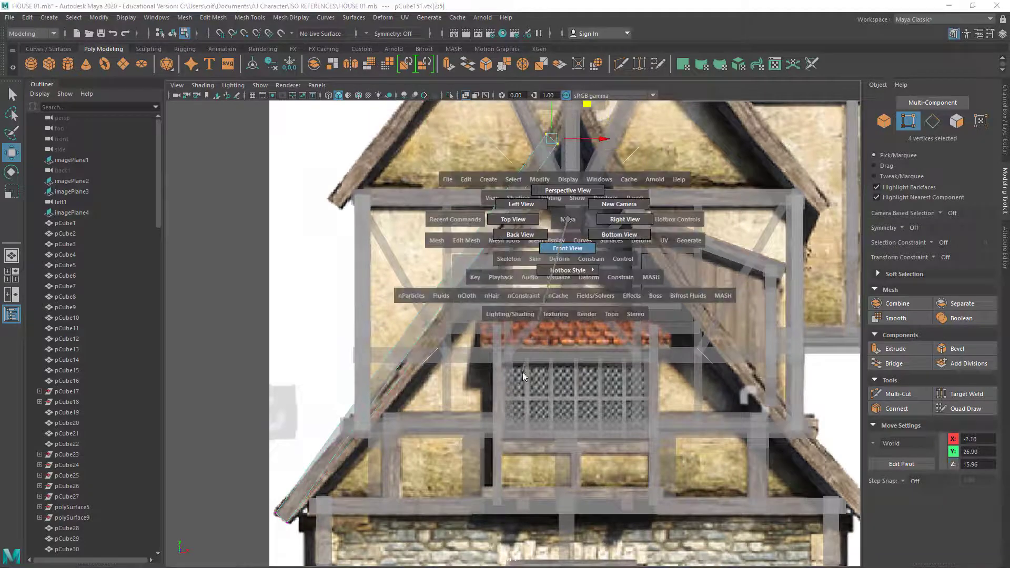
left_click_drag(568, 221, 568, 248)
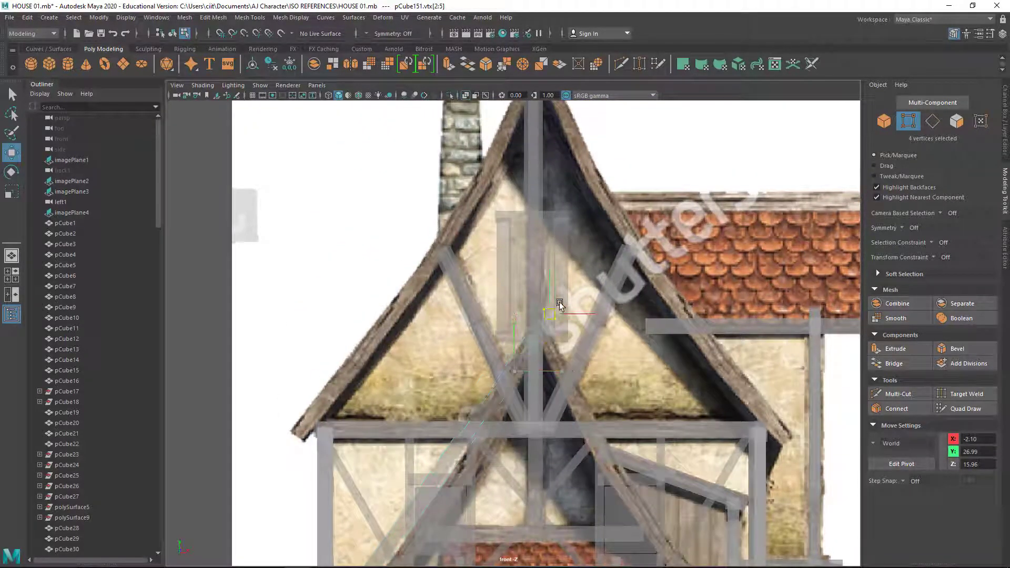
left_click_drag(543, 327, 548, 331)
key("space")
key("space")
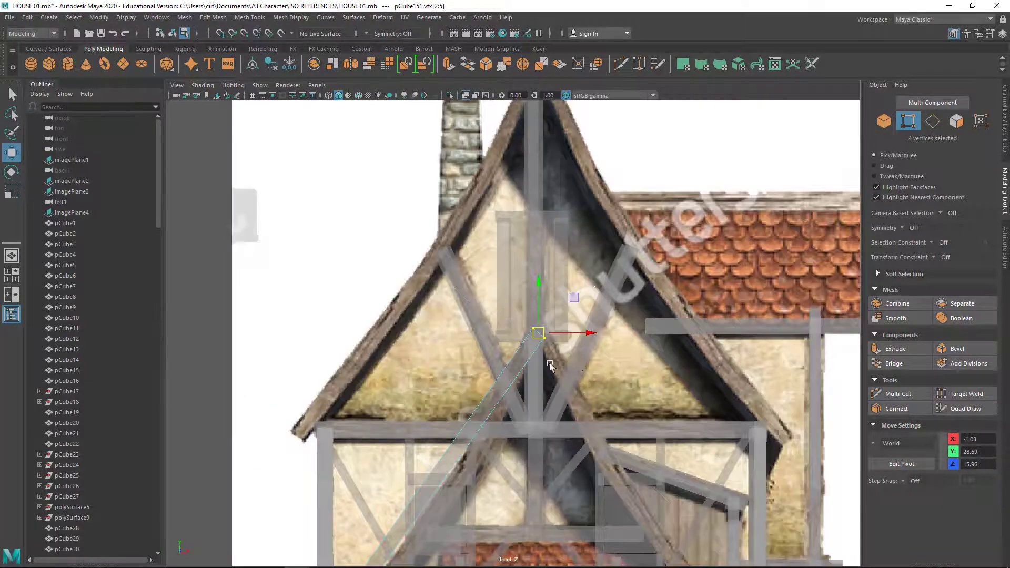
key("space")
key("space")
key("space")
Return to object mode and scale the diagonal beam thicker along its depth
left_click(884, 121)
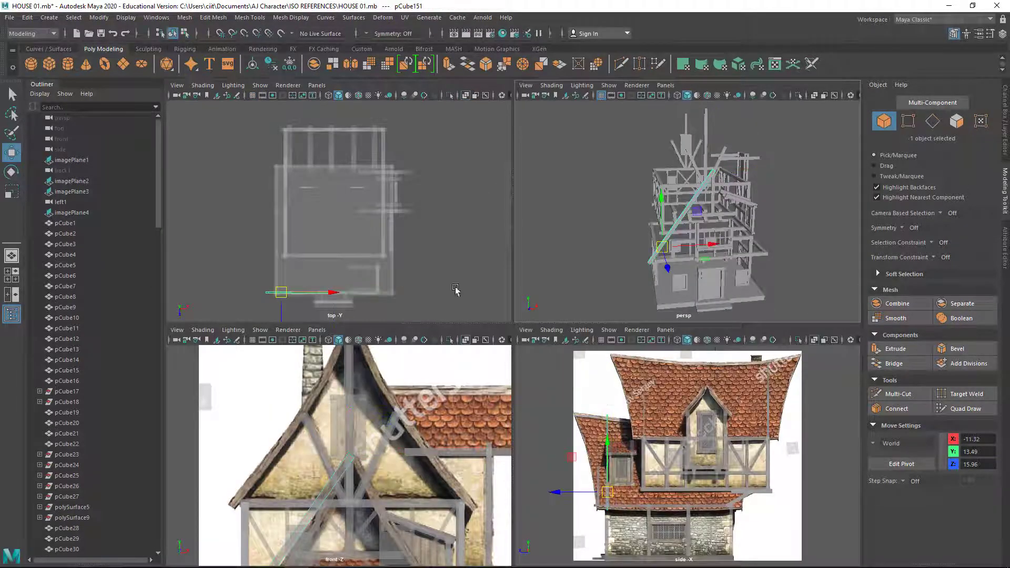
key("space")
key("space")
key("space")
key("r")
scroll(550, 322, "up", 2)
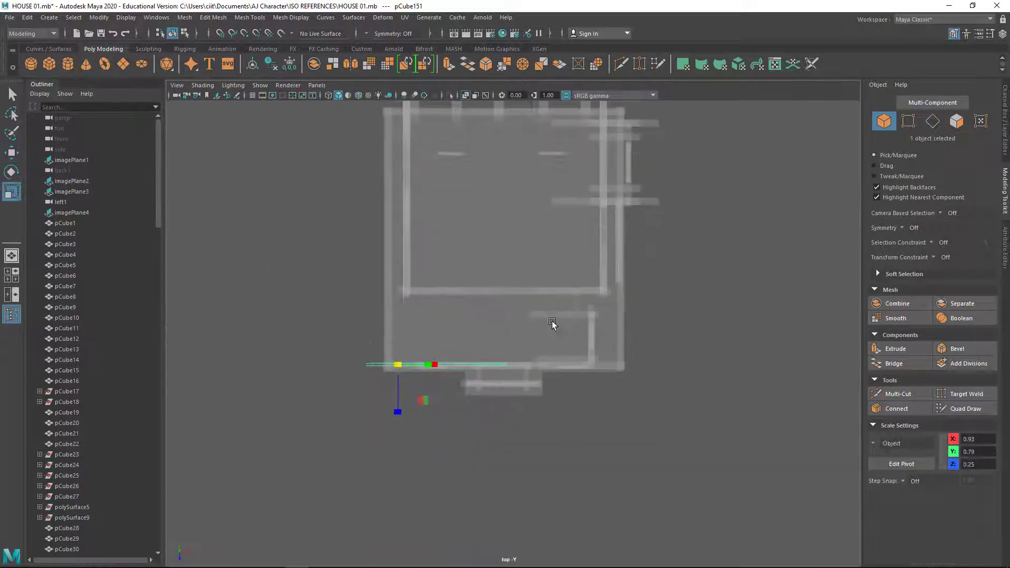
scroll(325, 426, "up", 2)
left_click_drag(349, 407, 349, 487)
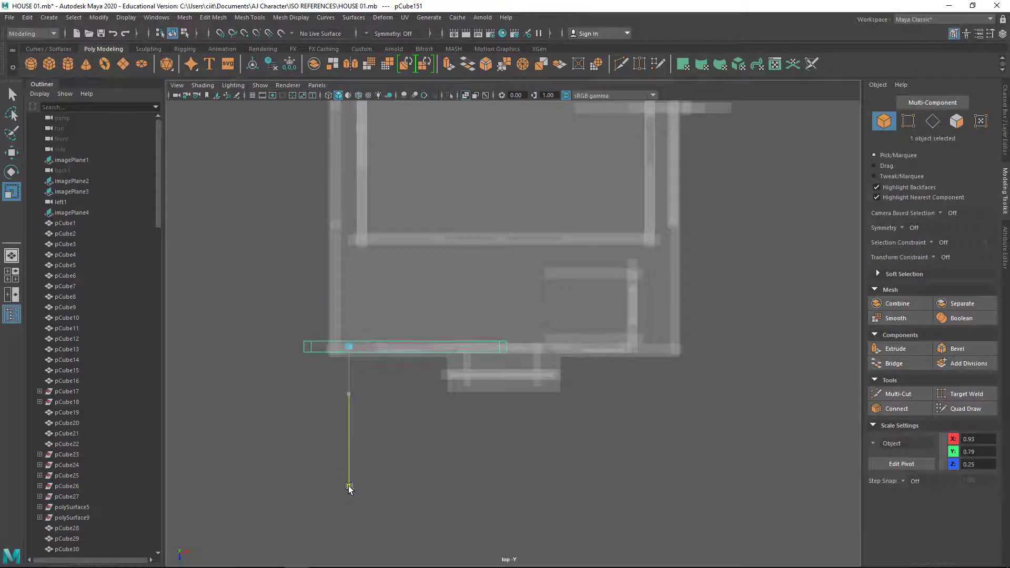
key("space")
left_click_drag(384, 395, 387, 447)
key("space")
key("space")
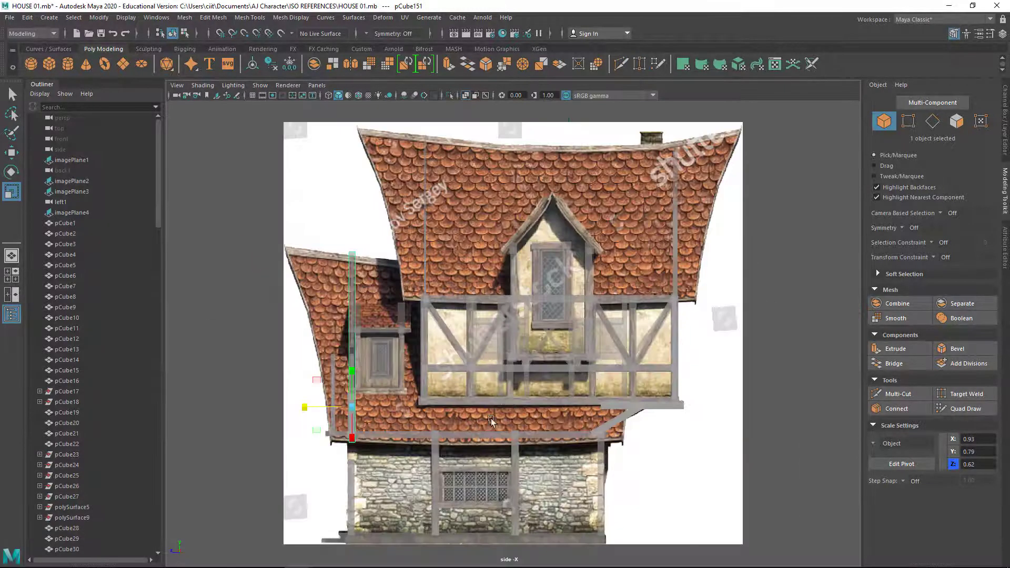
Slide the brace in depth toward the side roof edge, into the gable's plane
scroll(616, 392, "up", 2)
scroll(529, 351, "up", 2)
key("w")
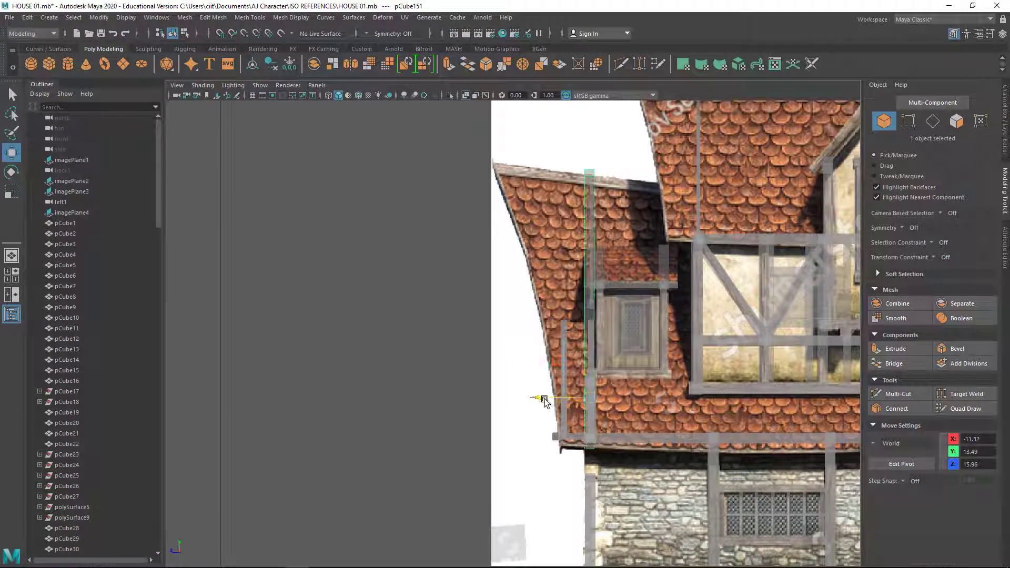
left_click_drag(549, 398, 520, 405)
Align the brace's top vertices at Z 17.81, then restore object mode and the four-view layout
left_click(908, 120)
left_click_drag(545, 158, 582, 184)
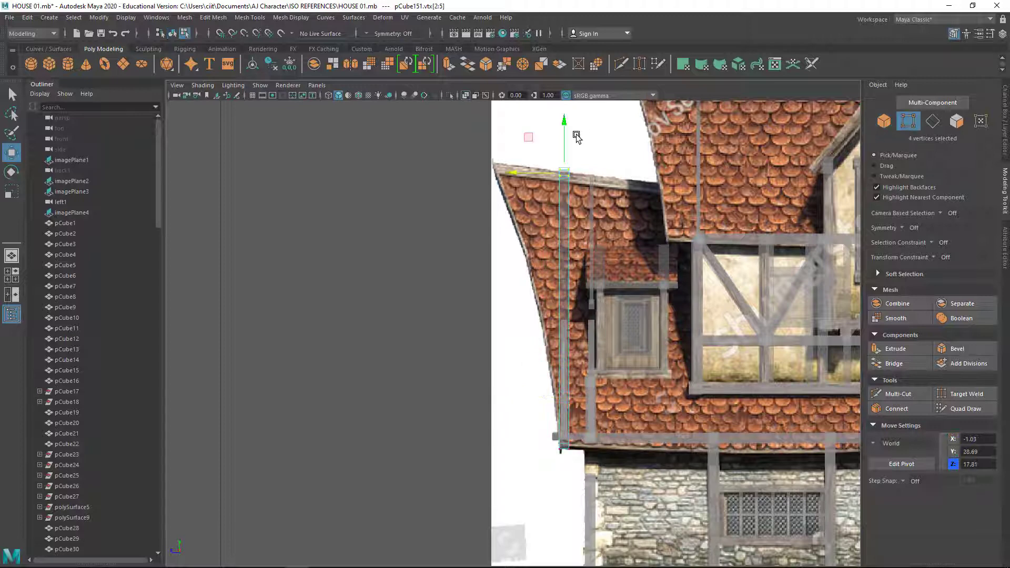
key("space")
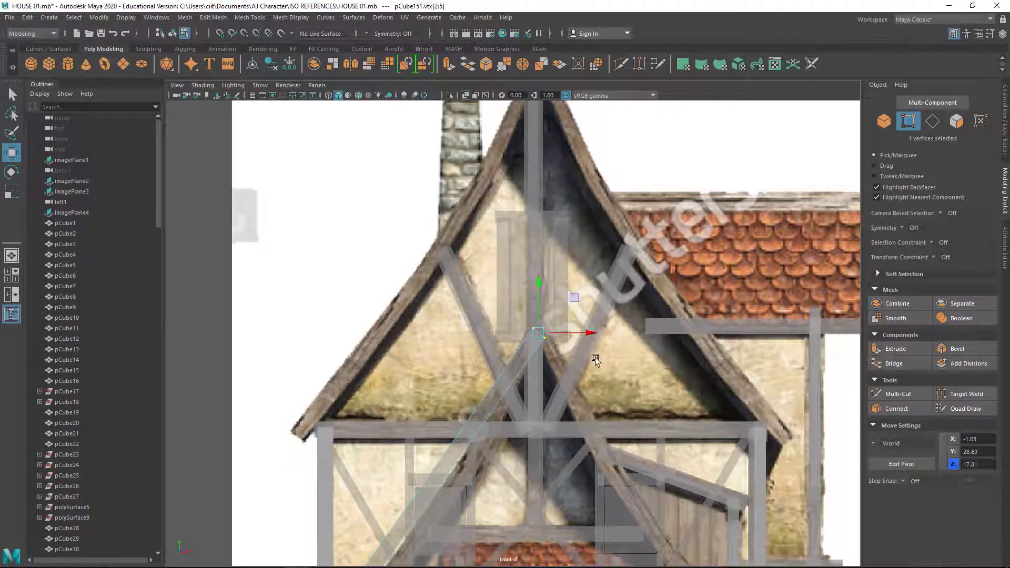
left_click(884, 120)
scroll(534, 292, "down", 3)
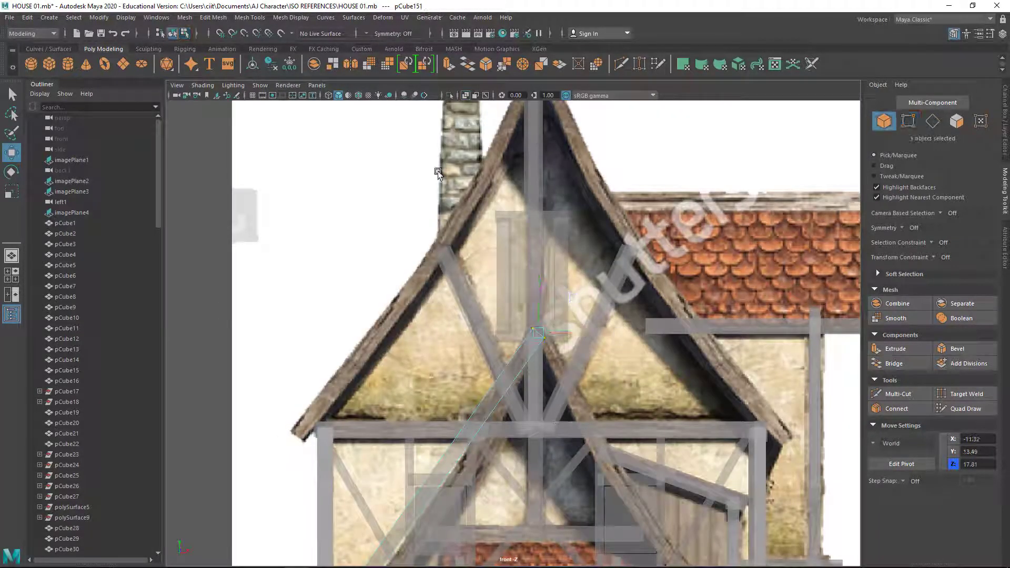
scroll(533, 292, "down", 2)
scroll(534, 294, "down", 1)
key("space")
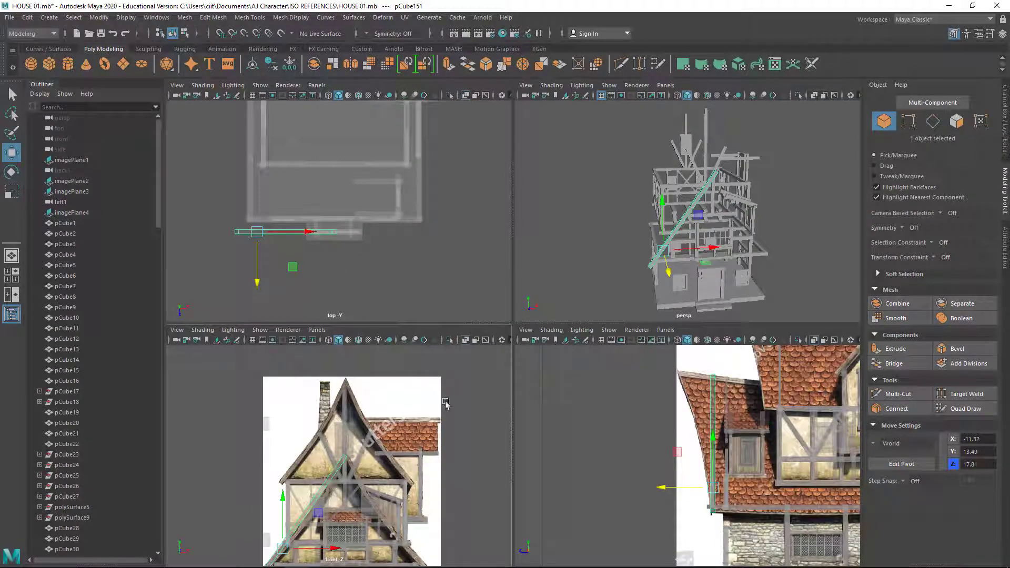
Hide every frame beam except brace pCube151 with Ctrl+H and enlarge the front view
left_click(47, 17)
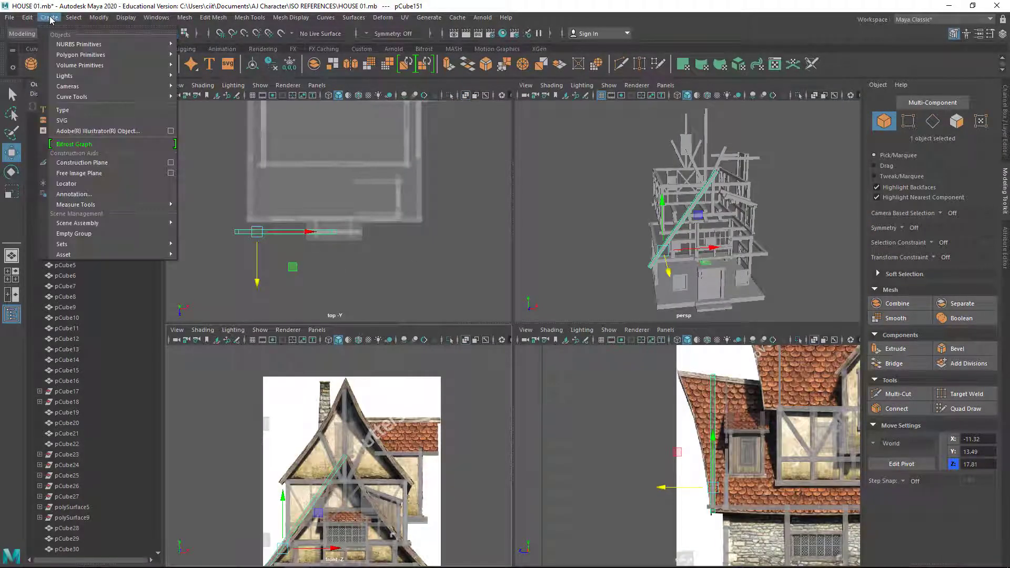
left_click(272, 270)
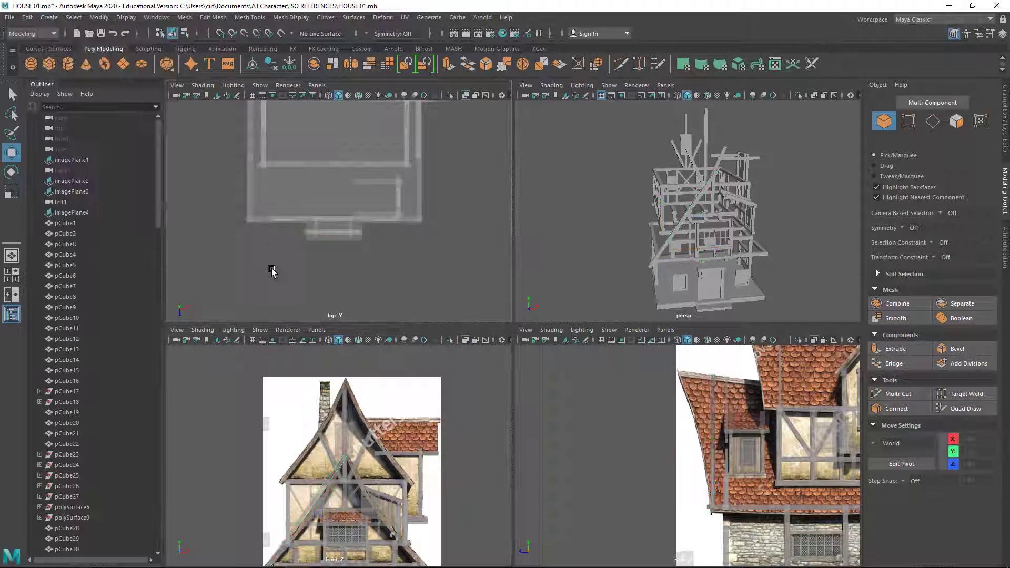
left_click(253, 235)
scroll(338, 255, "down", 3)
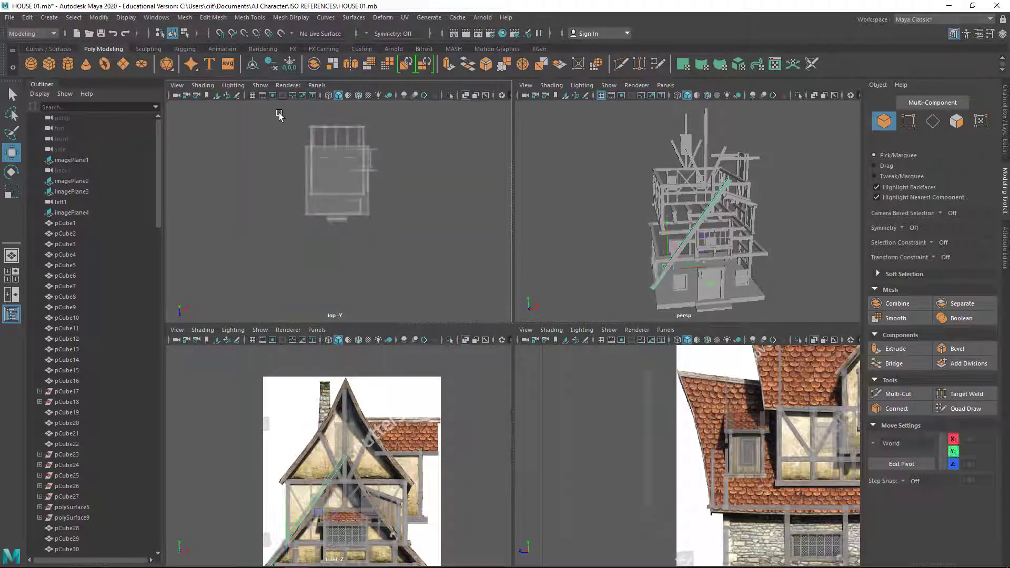
left_click_drag(279, 115, 439, 225)
key("ctrl+h")
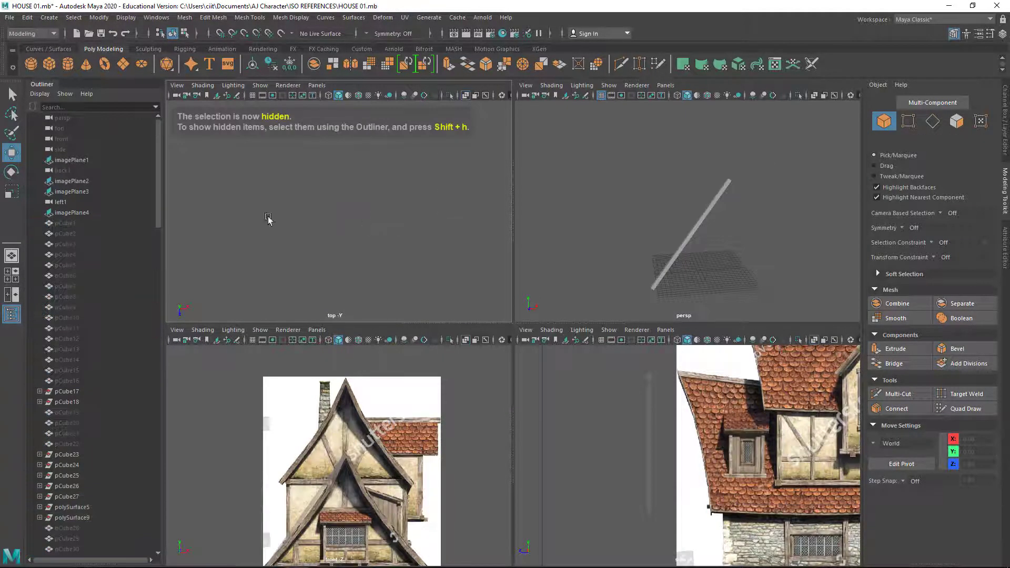
key("space")
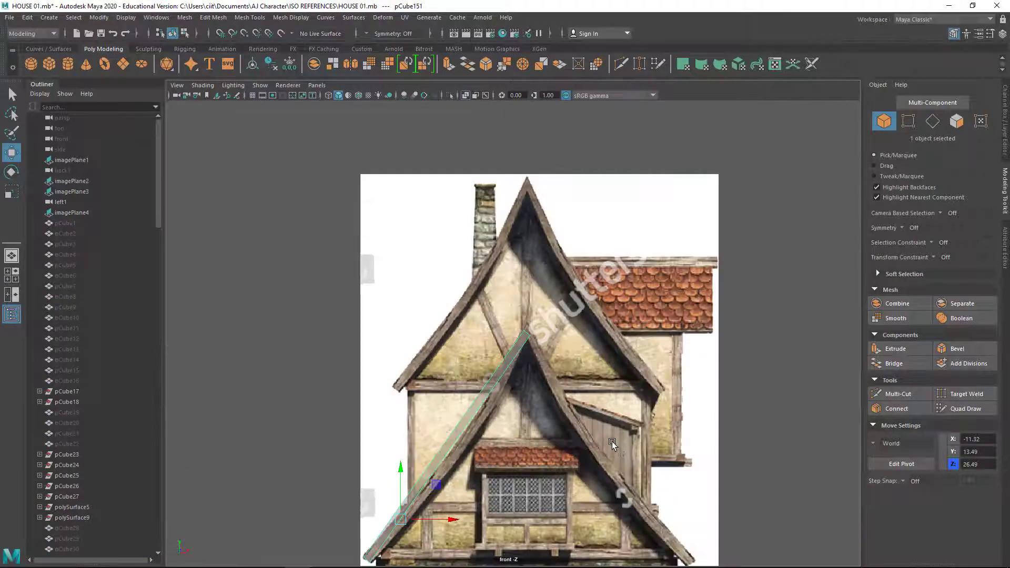
Move the brace's top-end vertices onto the lower gable's apex
scroll(425, 289, "up", 3)
scroll(357, 392, "up", 3)
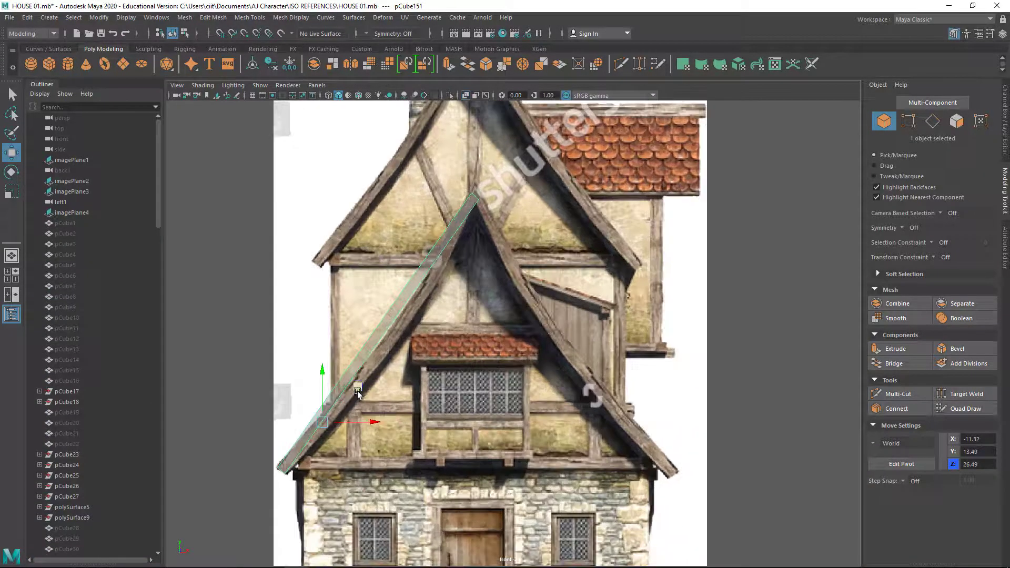
left_click(908, 121)
scroll(474, 263, "up", 2)
scroll(474, 263, "up", 2)
scroll(510, 300, "up", 2)
left_click_drag(421, 279, 457, 352)
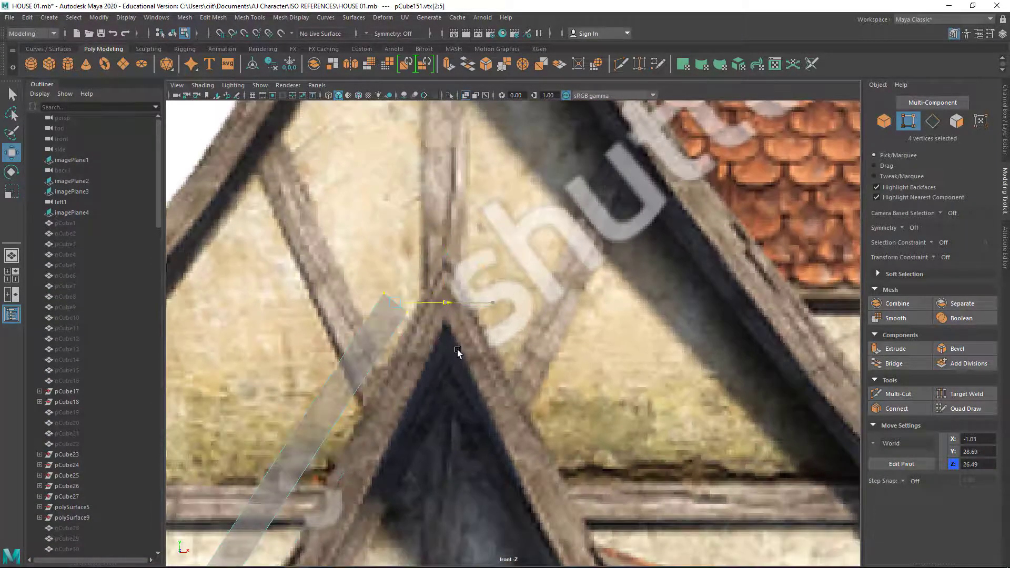
key("ctrl+z")
mouse_move(494, 315)
left_mouse_down()
mouse_move(454, 296)
mouse_move(486, 242)
mouse_move(484, 270)
left_mouse_up()
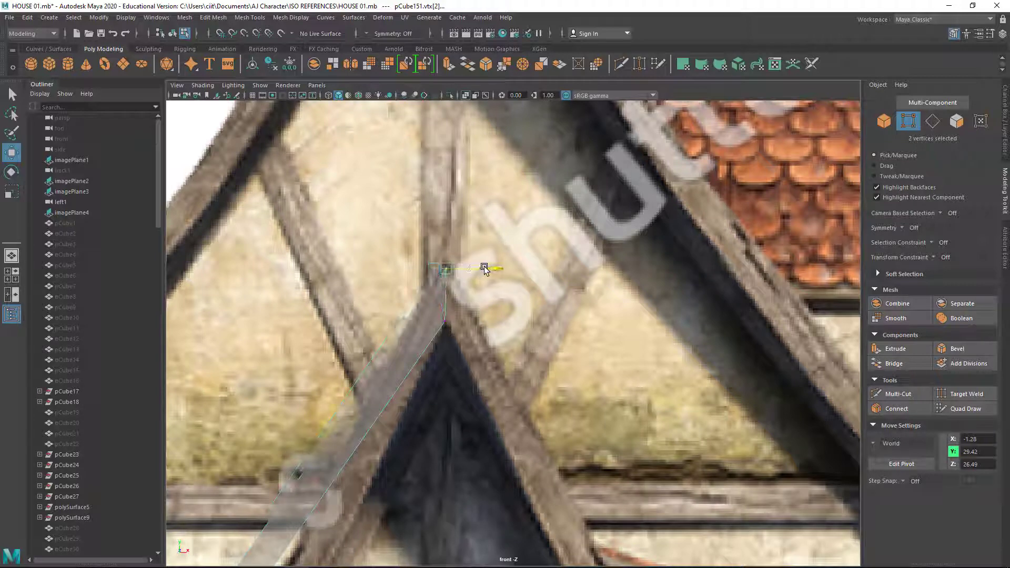
left_click_drag(399, 242, 505, 416)
Set the Scale tool's axis orientation to World and return to the Move tool
key("r")
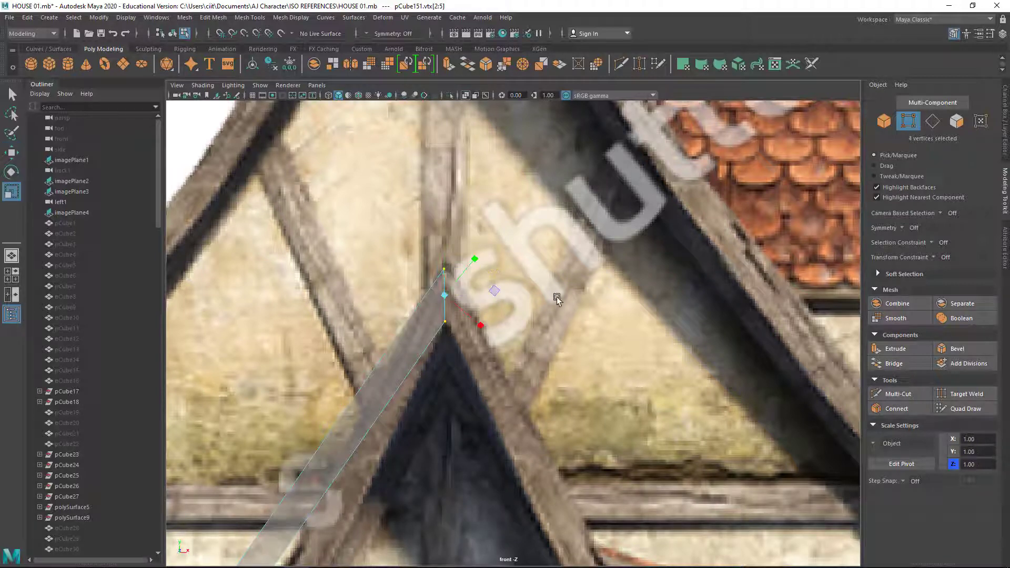
left_click(991, 33)
left_click(855, 188)
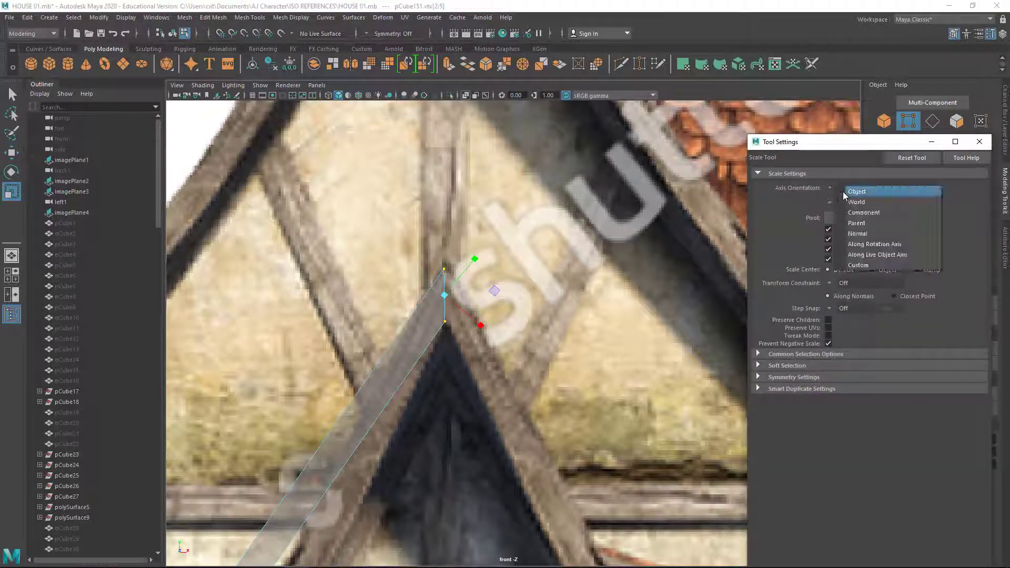
left_click(857, 205)
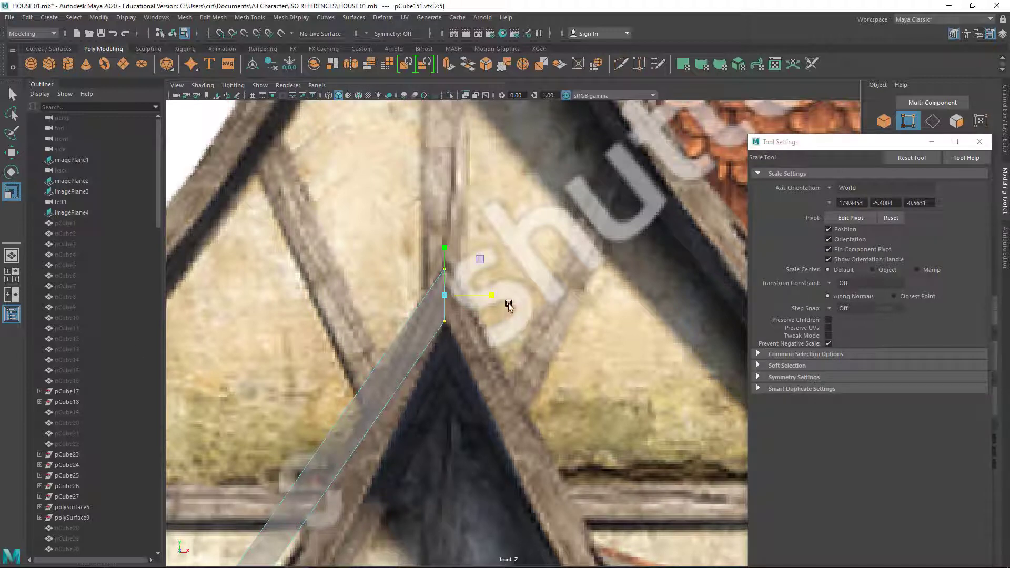
left_click(979, 142)
key("w")
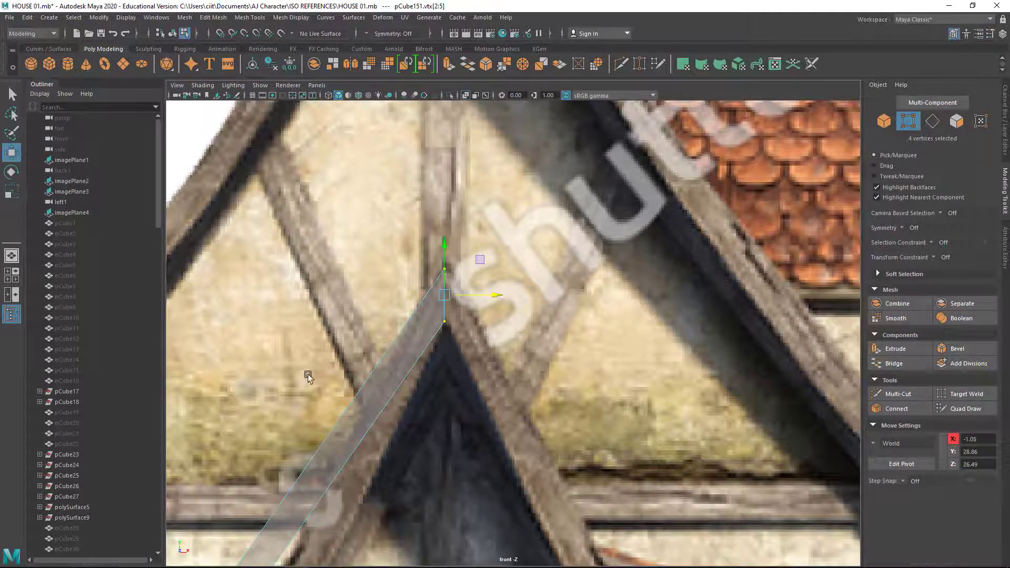
scroll(319, 392, "down", 3)
scroll(477, 495, "up", 2)
Insert an edge loop across the brace and nudge its lower edges to follow the rafter
left_click(933, 122)
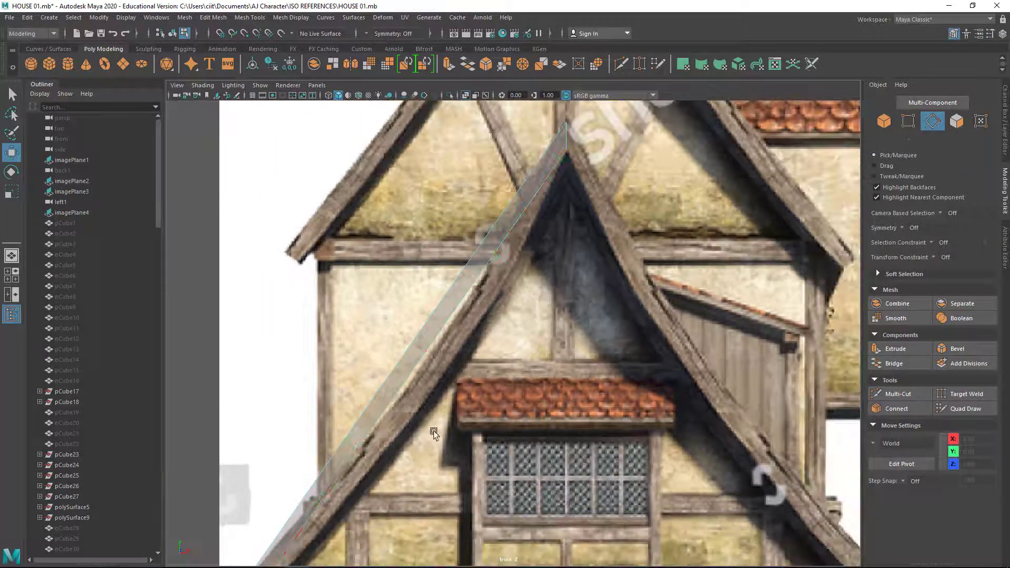
mouse_move(434, 431)
middle_mouse_down("alt")
mouse_move(520, 333)
mouse_move(419, 359)
middle_mouse_up("alt")
double_click(420, 358)
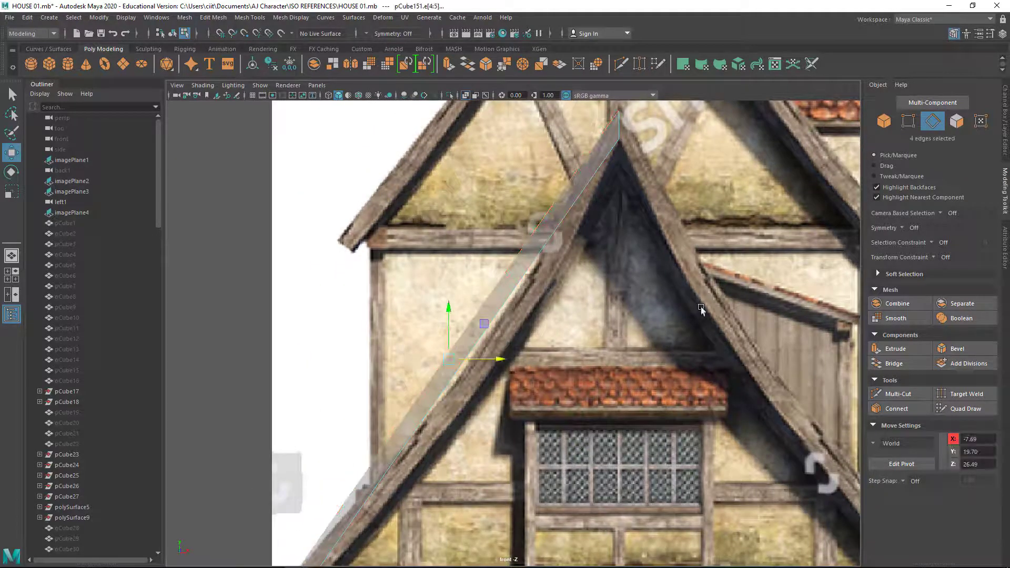
left_click(894, 410)
key("w")
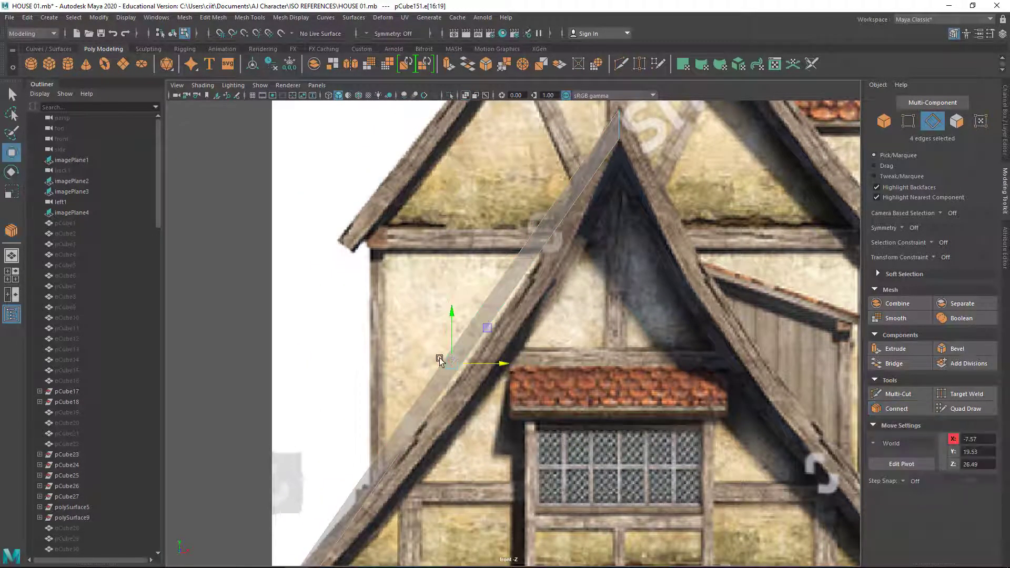
mouse_move(494, 333)
left_mouse_down()
mouse_move(488, 358)
mouse_move(526, 368)
left_mouse_up()
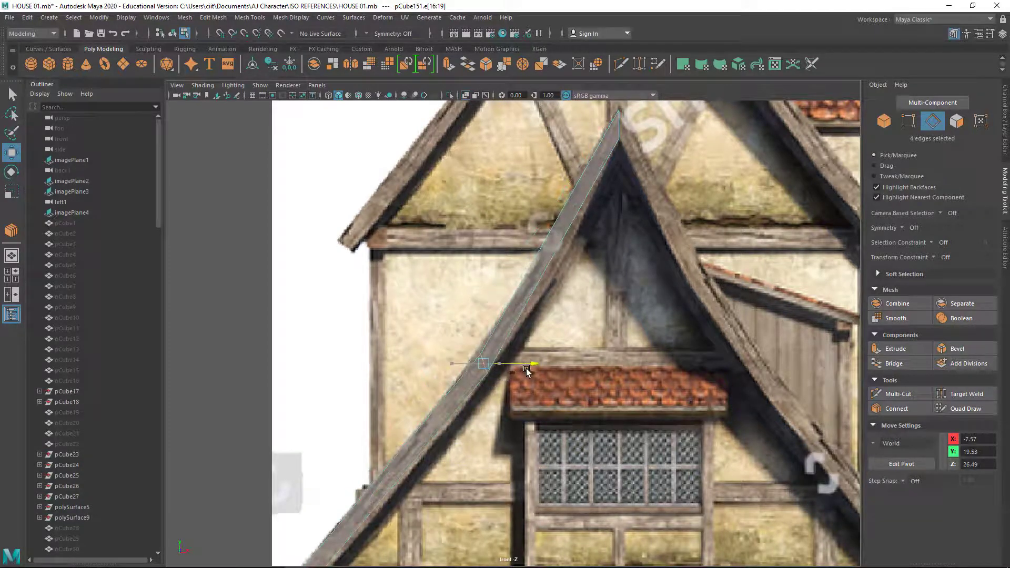
scroll(526, 369, "down", 1)
key("ctrl+z")
scroll(536, 324, "down", 3)
scroll(514, 316, "up", 5)
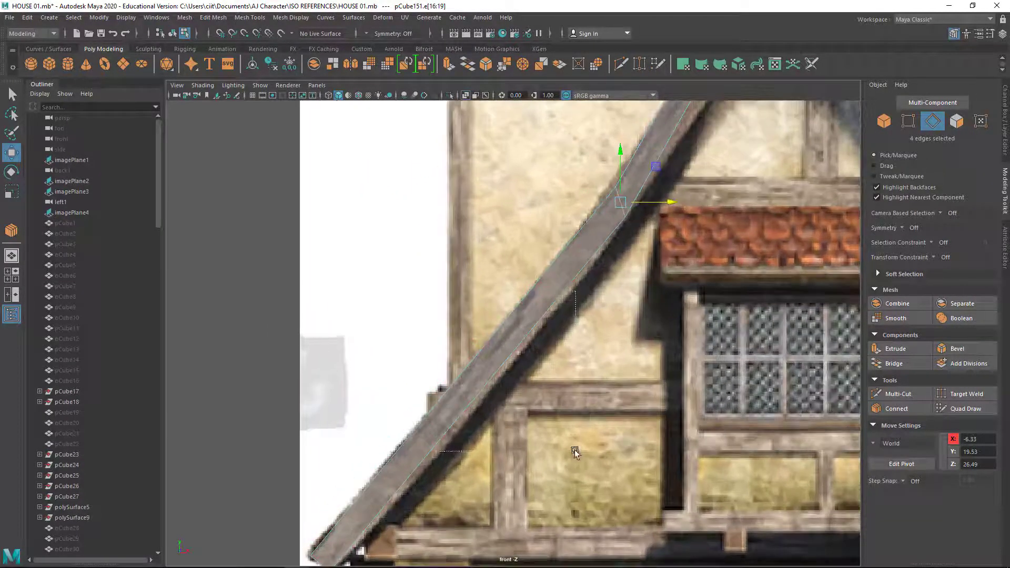
double_click(463, 406)
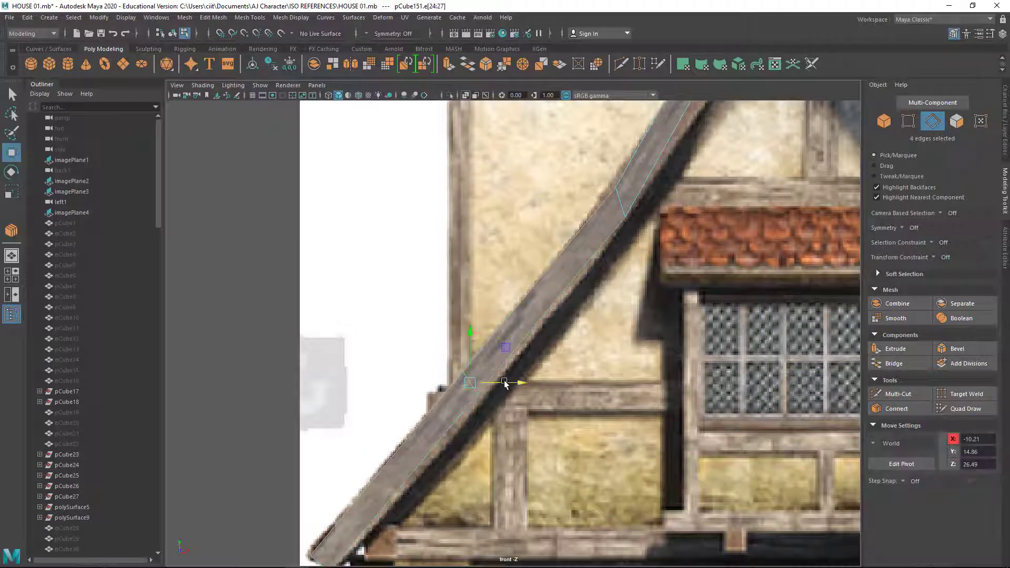
right_click_drag(515, 384, 444, 346)
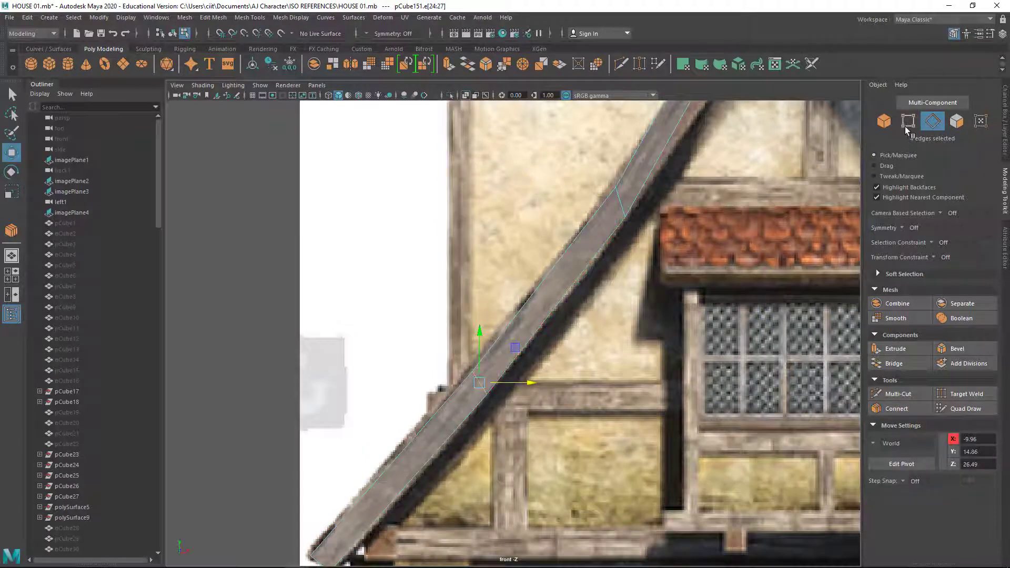
Move the brace's bottom-end vertices onto the rafter's foot
left_click(491, 387)
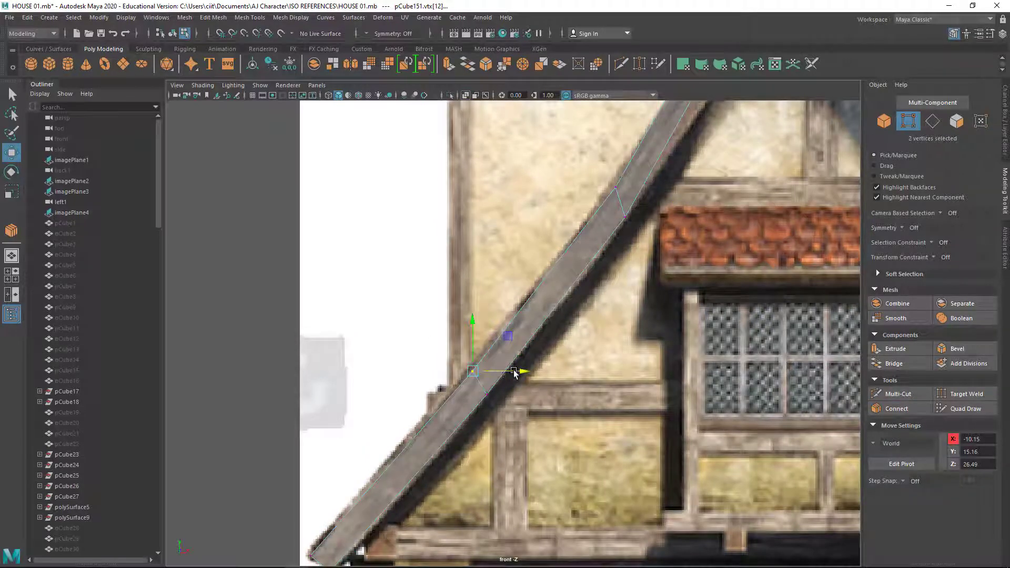
left_click(484, 419)
middle_click_drag(515, 404, 589, 325, "alt")
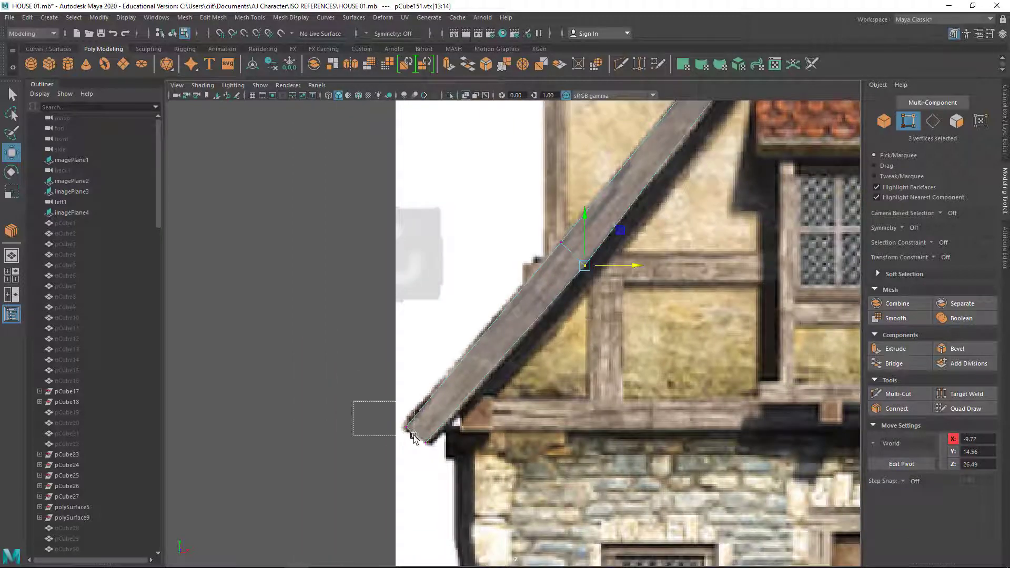
mouse_move(352, 401)
left_mouse_down()
mouse_move(414, 438)
mouse_move(465, 446)
left_mouse_up()
middle_click_drag(468, 410, 464, 413)
scroll(463, 413, "down", 3)
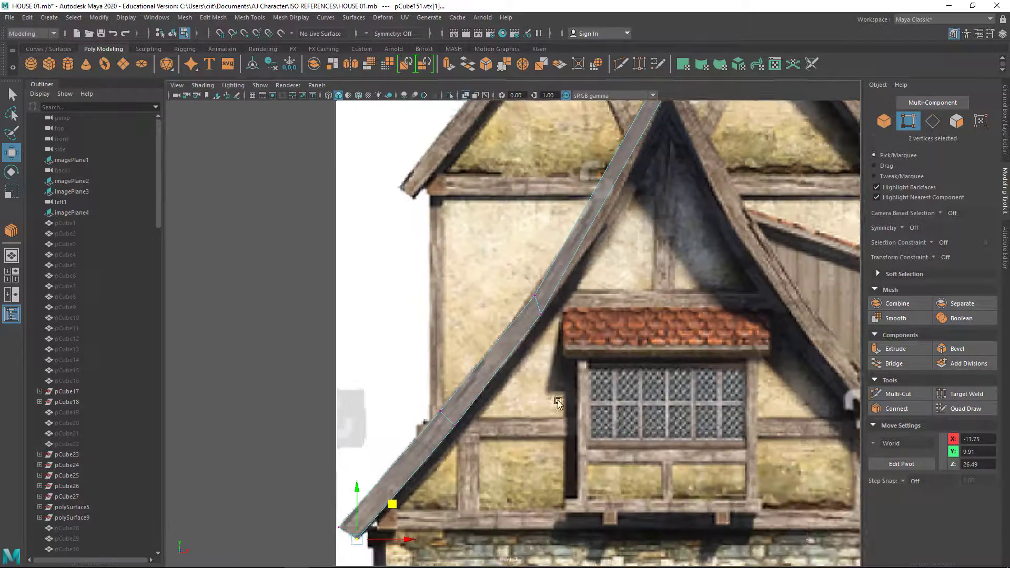
scroll(465, 400, "up", 6)
Shift the vertices at the brace's bend sideways to match the rafter
left_click_drag(493, 414, 494, 413)
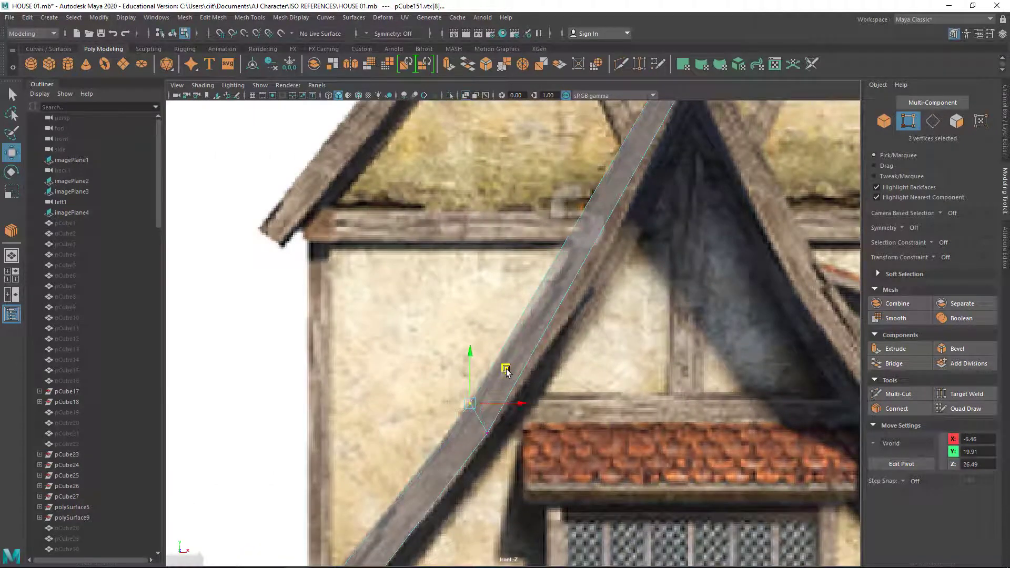
left_click_drag(473, 457, 477, 456)
scroll(526, 427, "down", 3)
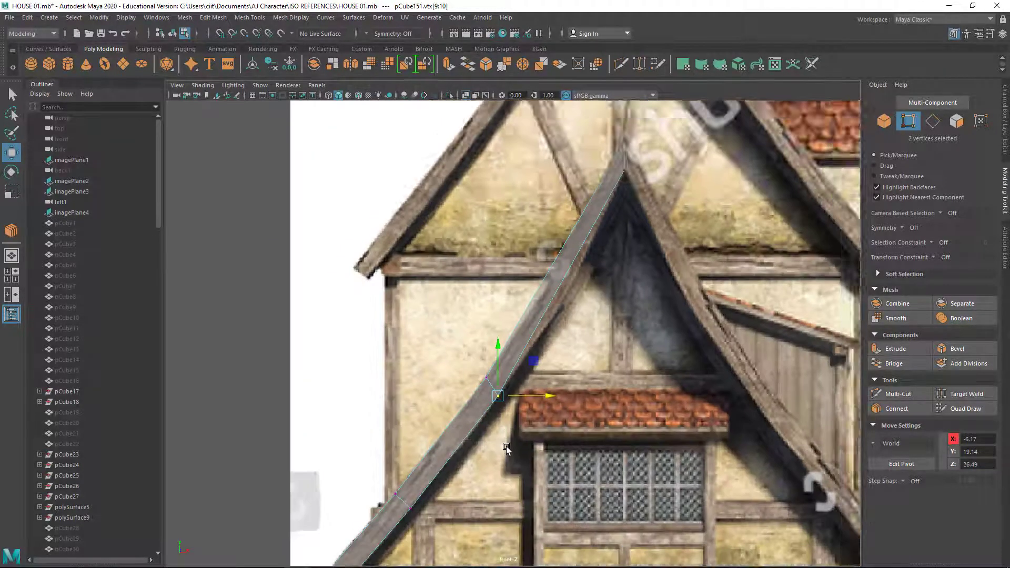
scroll(508, 406, "up", 2)
scroll(463, 332, "up", 2)
scroll(521, 363, "up", 2)
left_click_drag(531, 363, 536, 363)
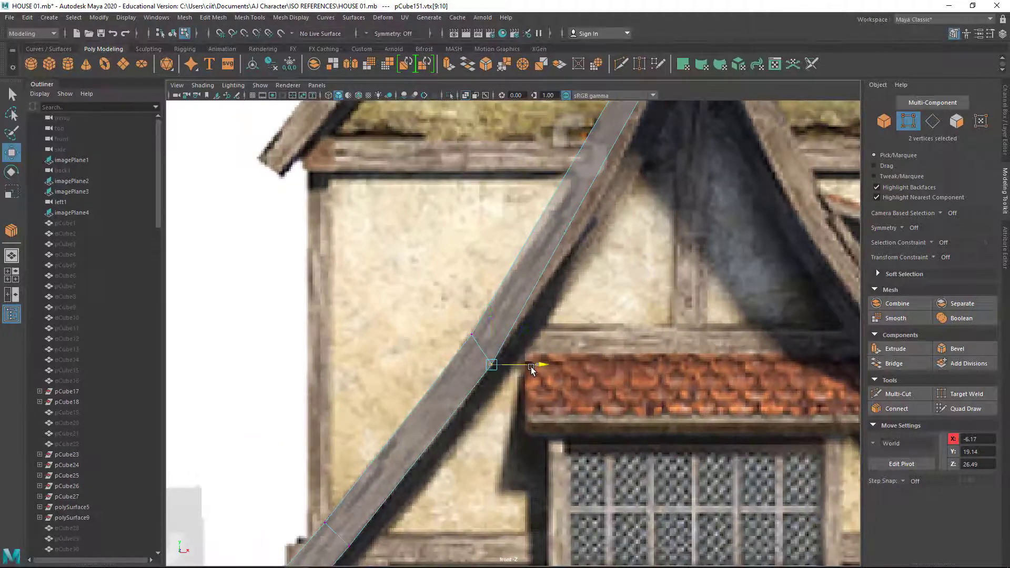
scroll(622, 223, "down", 2)
scroll(622, 224, "down", 2)
scroll(525, 339, "up", 3)
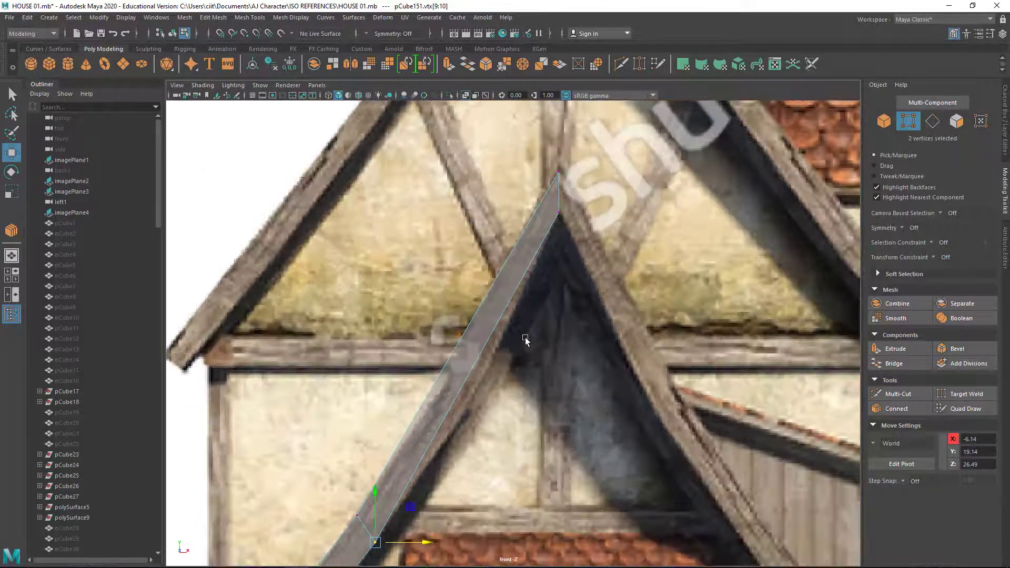
Select the brace's apex vertices and the edge loop midway up the beam
left_click(570, 185)
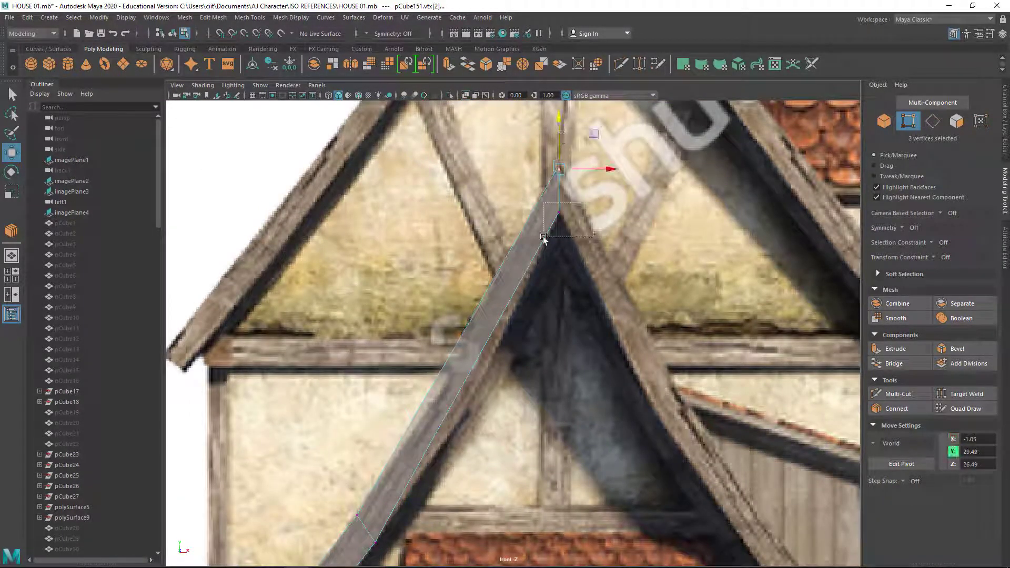
left_click_drag(543, 238, 543, 238)
middle_click_drag(511, 386, 567, 316, "alt")
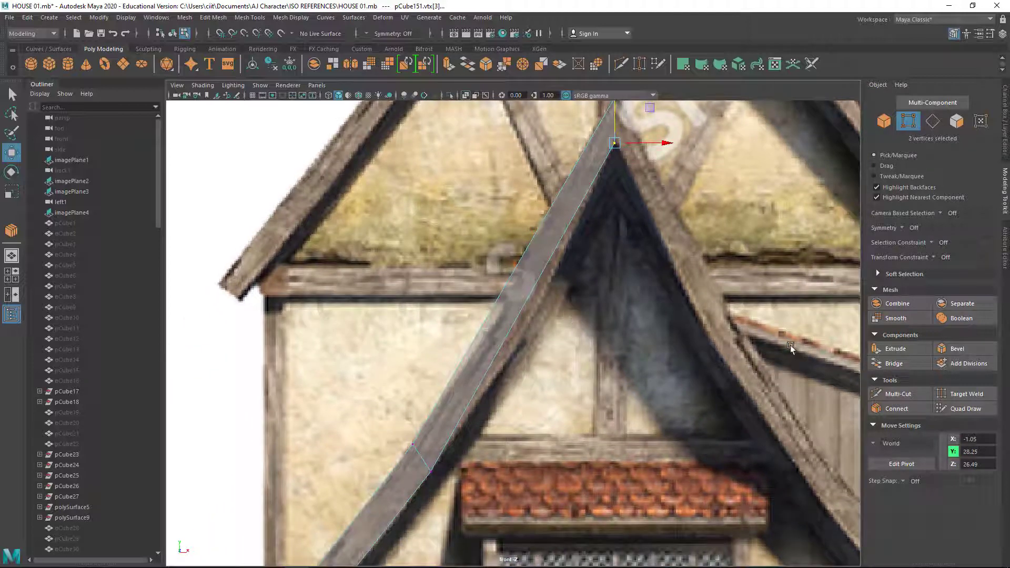
key("F10")
left_click(562, 290)
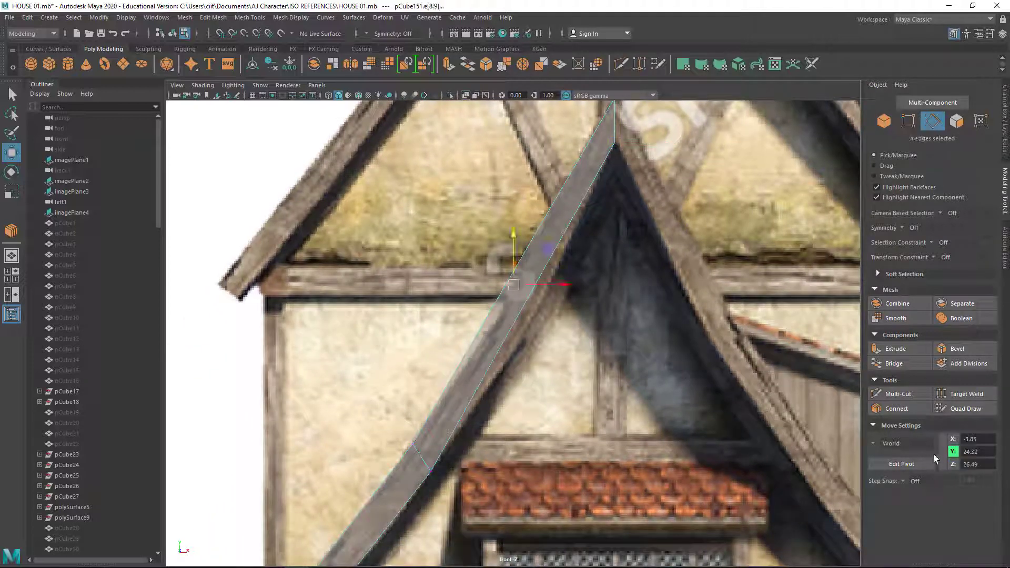
left_click(482, 289)
Move the bend vertices to Y 23.20 along the curved timber and select the apex vertices
left_click(908, 121)
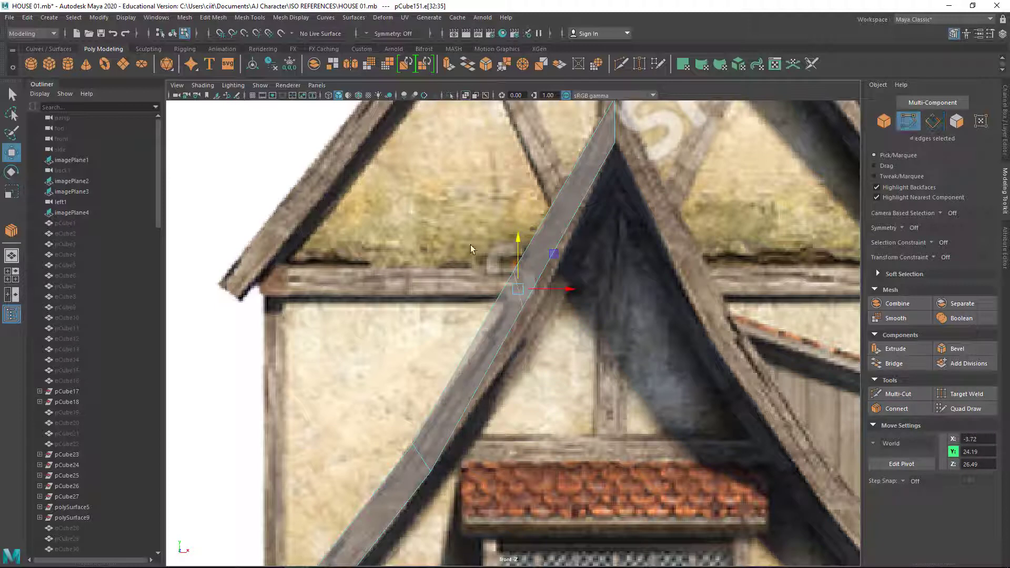
mouse_move(531, 288)
left_mouse_down()
mouse_move(497, 240)
mouse_move(559, 269)
left_mouse_up()
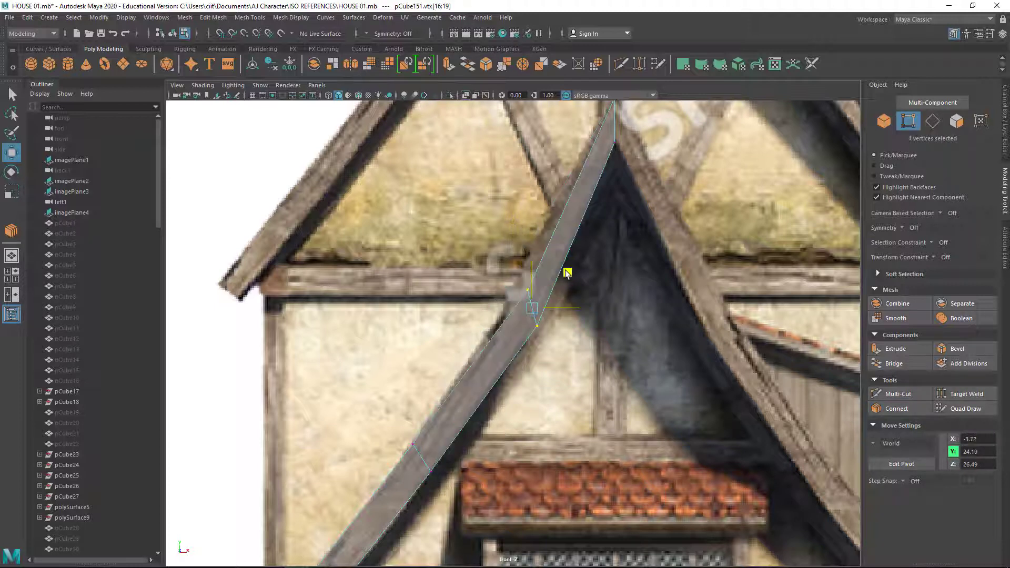
left_click_drag(529, 352, 511, 279)
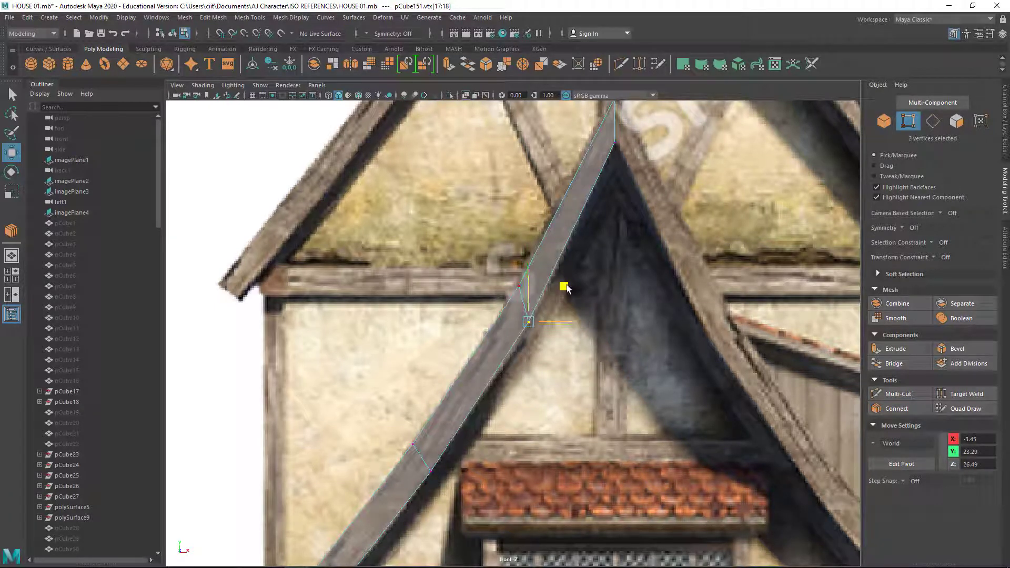
scroll(641, 230, "down", 3)
middle_click_drag(590, 185, 557, 311, "alt")
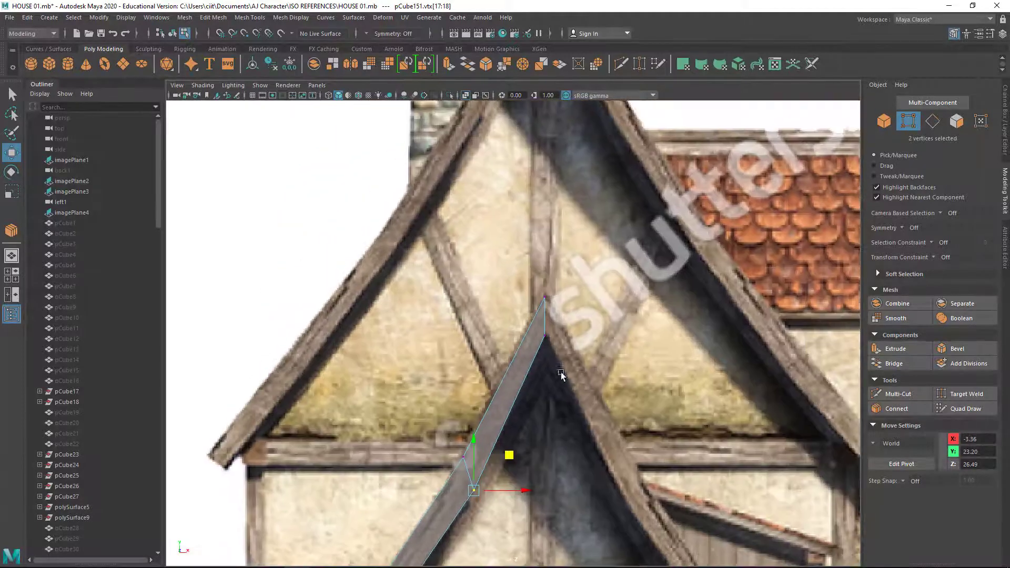
left_click_drag(559, 309, 544, 260)
scroll(544, 260, "down", 2)
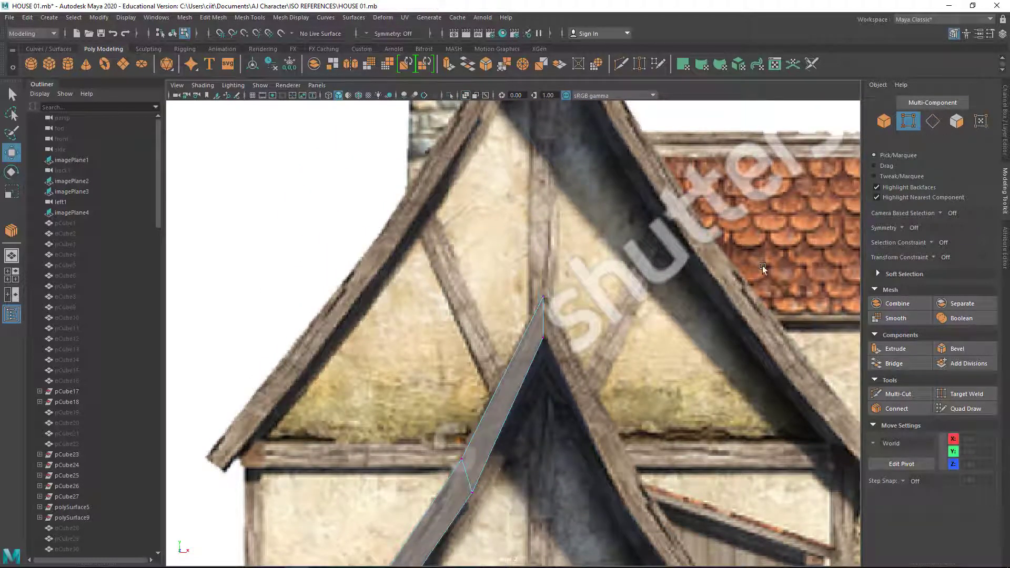
In the maximized side view, move the brace onto the roof edge
key("F8")
scroll(545, 402, "down", 1)
key("space")
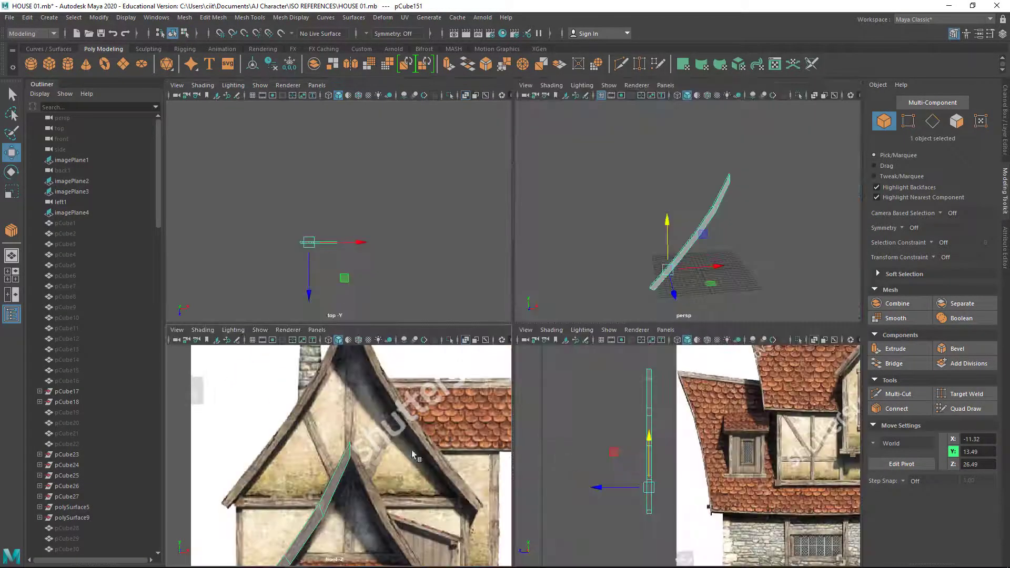
key("space")
left_click_drag(393, 397, 522, 415)
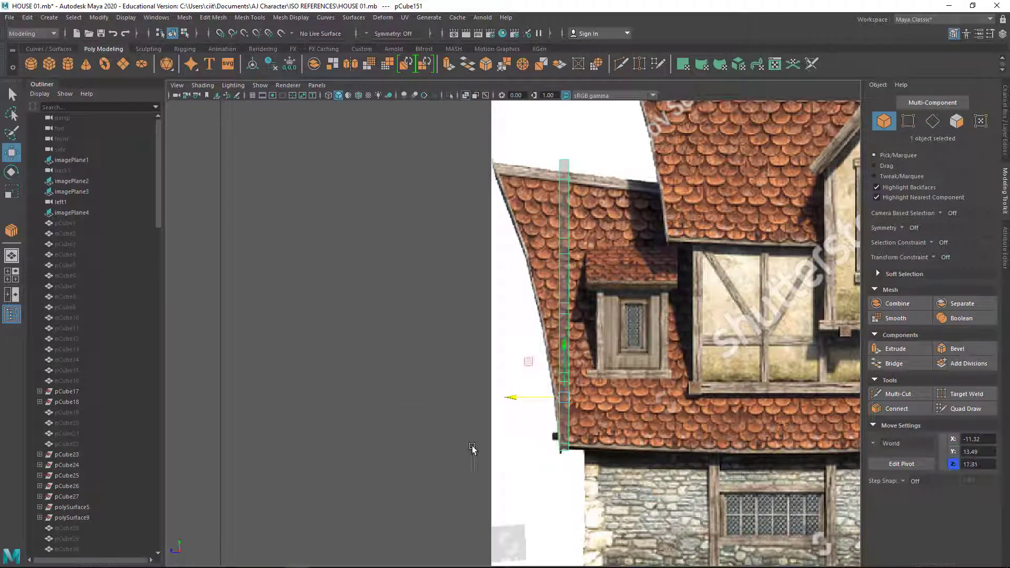
key("space")
In vertex mode, tilt the brace to the roof slope in the front view, then keep only the upper vertices selected
key("space")
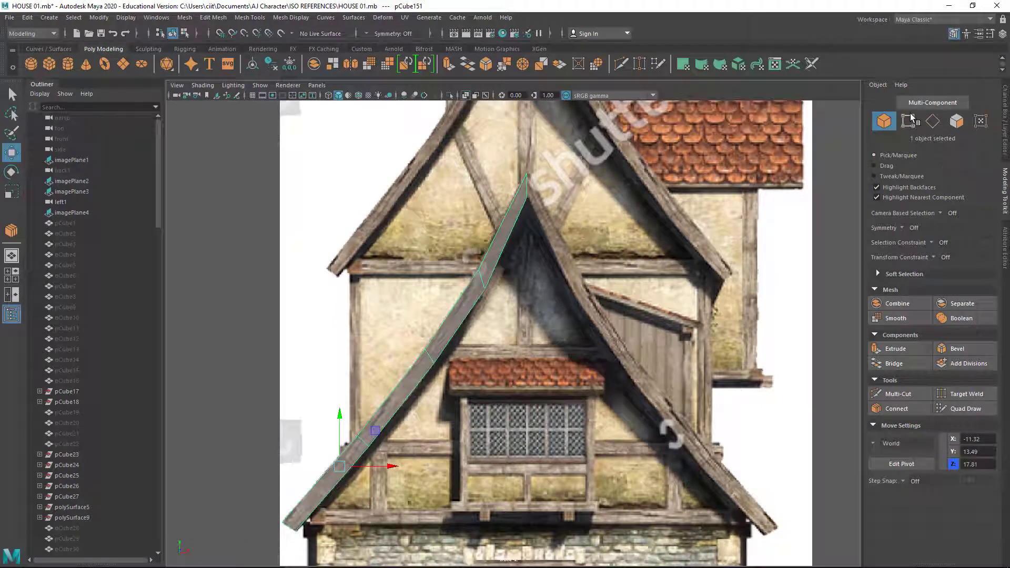
left_click(909, 120)
key("space")
key("space")
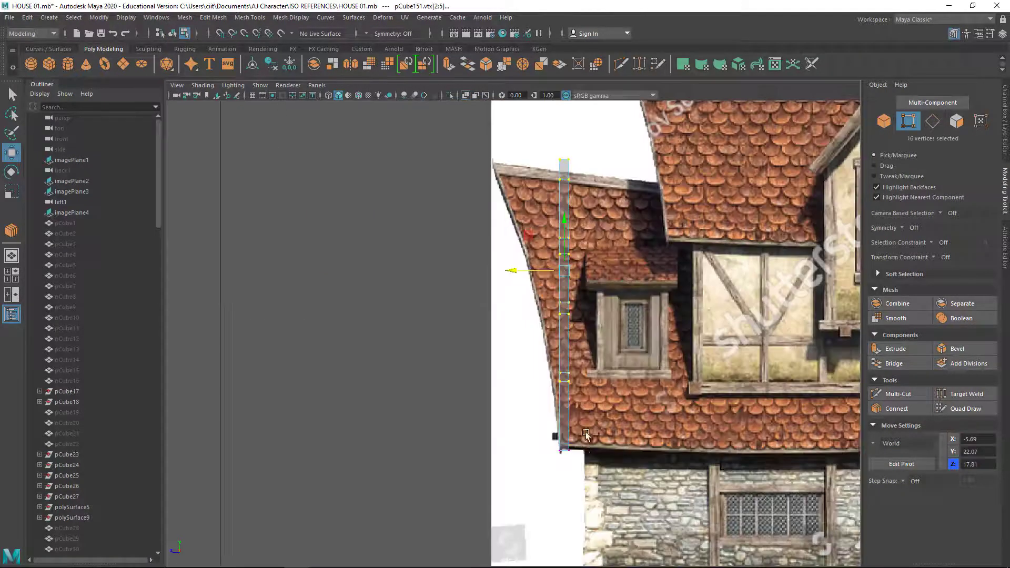
scroll(547, 316, "up", 3)
left_click_drag(541, 243, 527, 244)
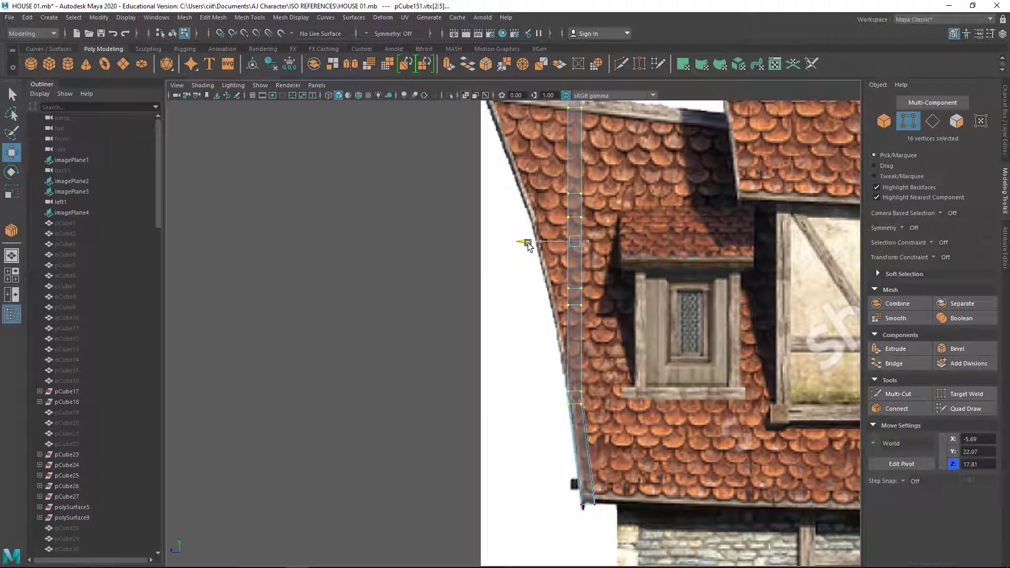
key("space")
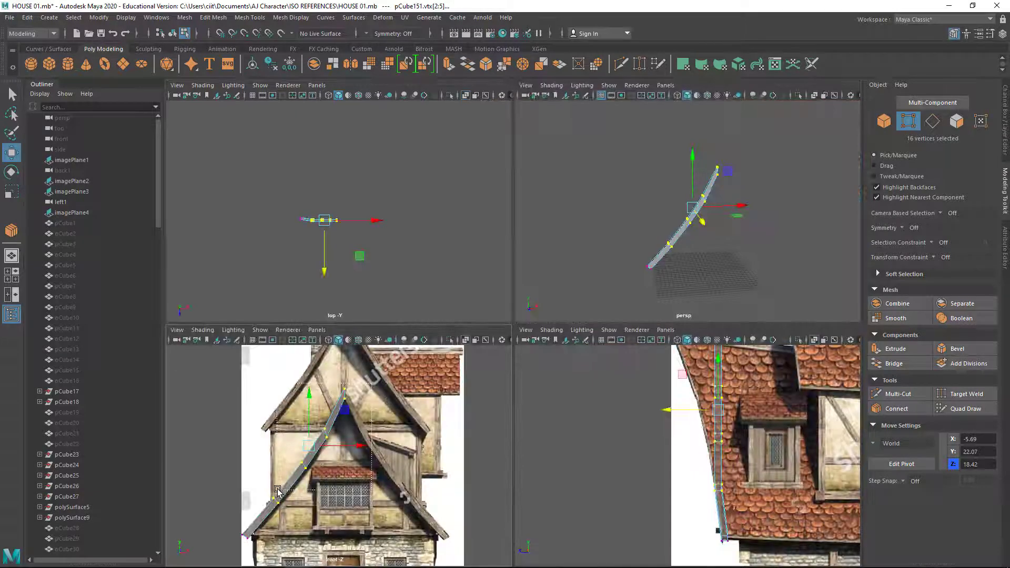
left_click(277, 491, "ctrl")
key("space")
Slide the upper vertex rows along Z so the brace follows the curved roof edge up to the apex
left_click_drag(536, 196, 520, 196)
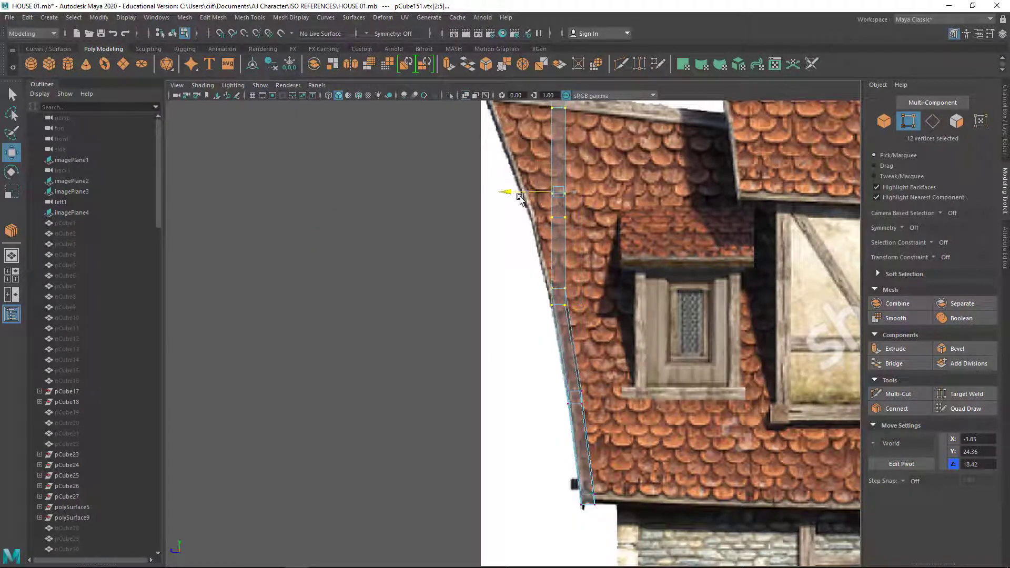
mouse_move(629, 260)
middle_mouse_down("alt")
mouse_move(618, 423)
mouse_move(626, 409)
middle_mouse_up("alt")
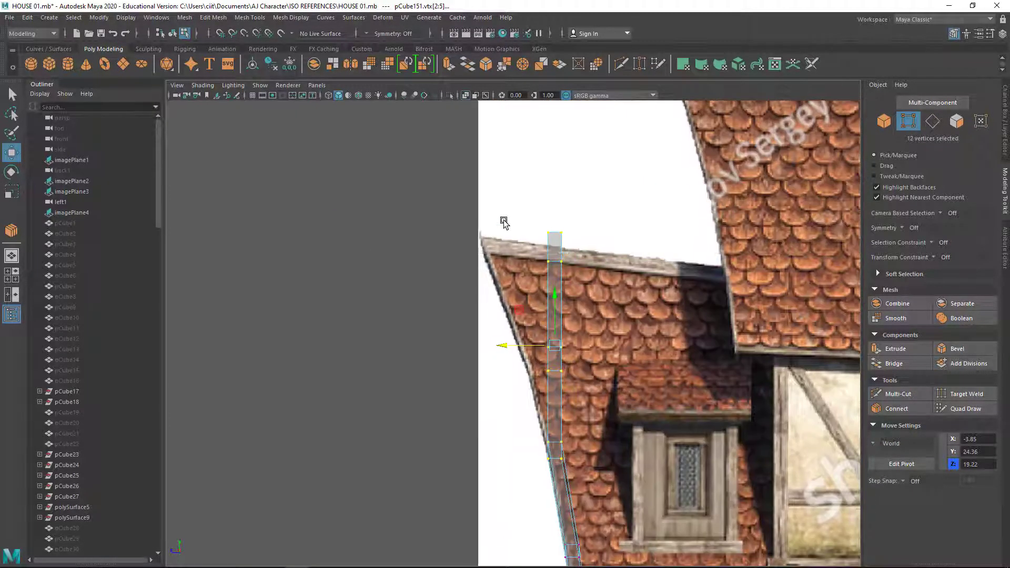
left_click_drag(505, 221, 626, 415)
left_click_drag(514, 301, 492, 303)
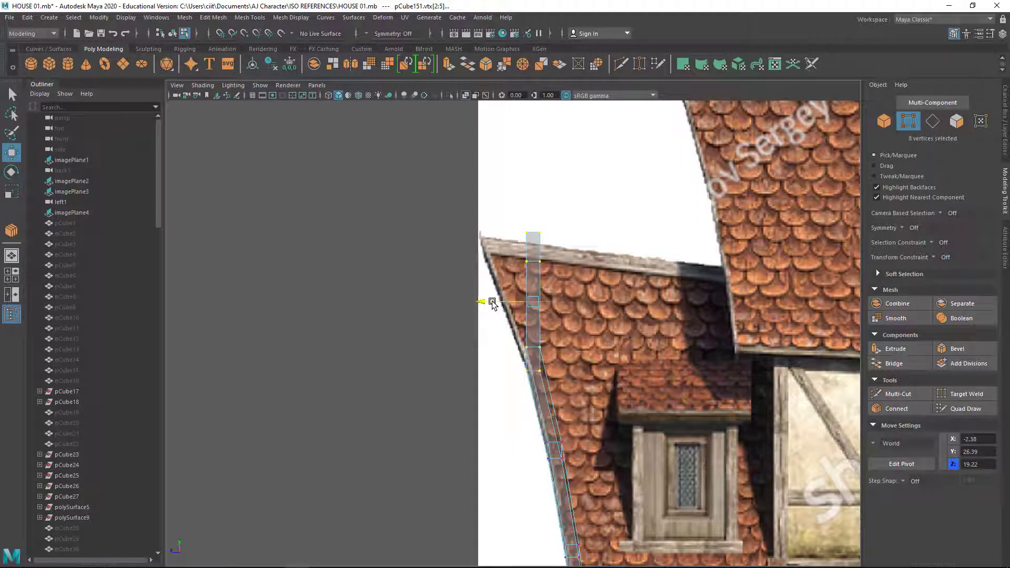
mouse_move(474, 223)
left_mouse_down()
mouse_move(547, 271)
mouse_move(457, 257)
left_mouse_up()
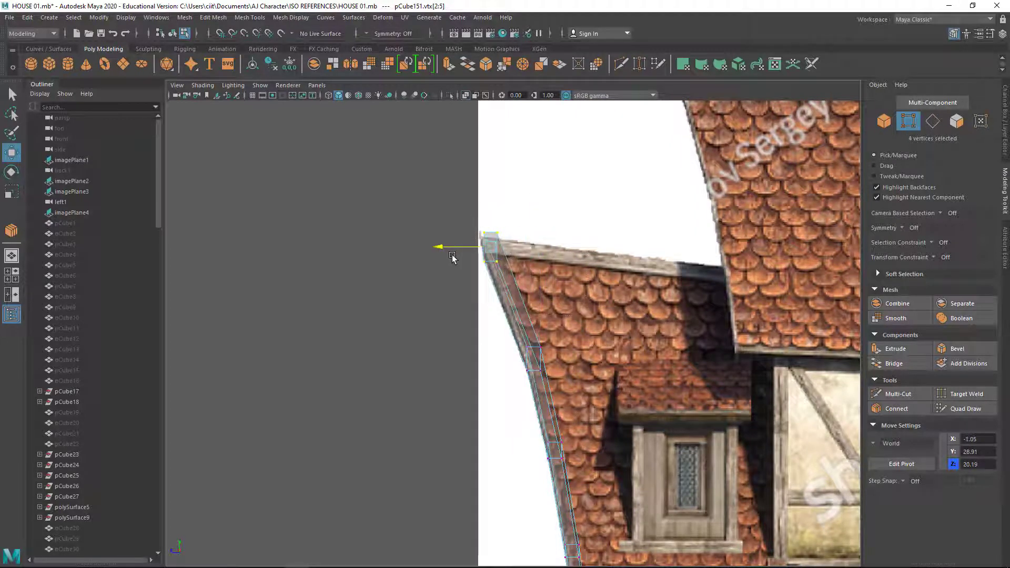
left_click(894, 122)
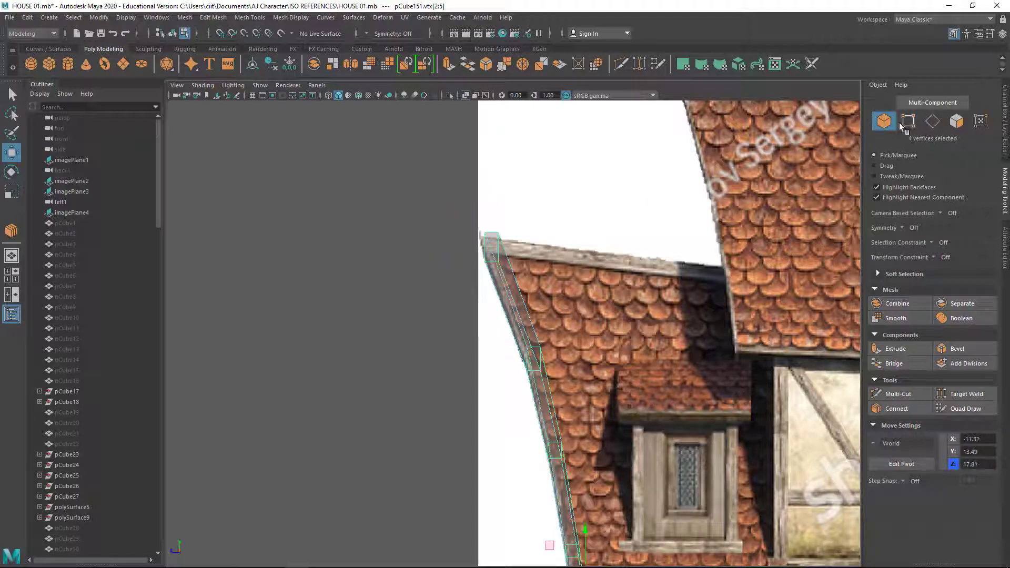
key("space")
key("space")
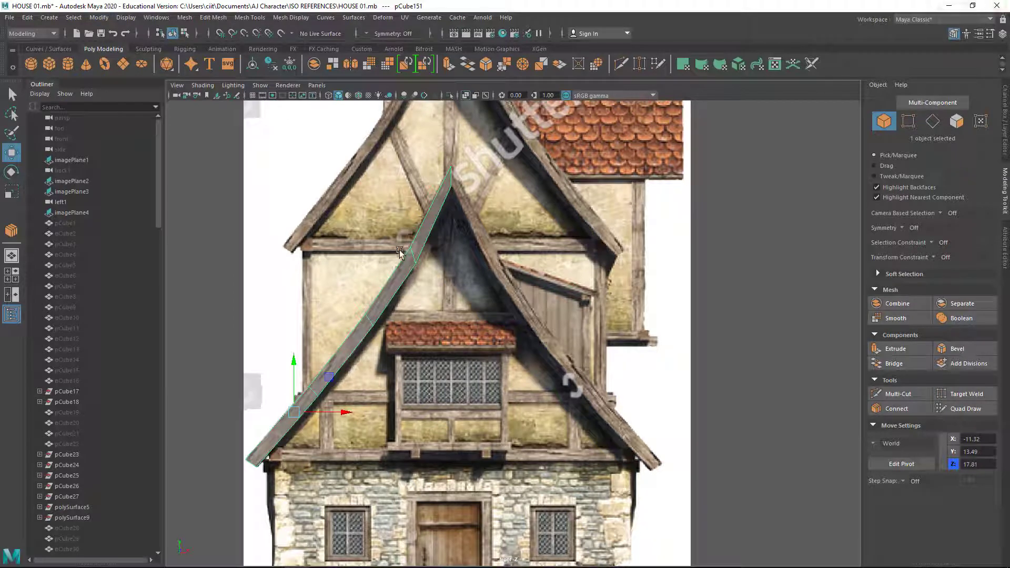
Duplicate the curved brace right of the house as pCube152 and delete all history
key("ctrl+d")
left_click_drag(346, 413, 741, 431)
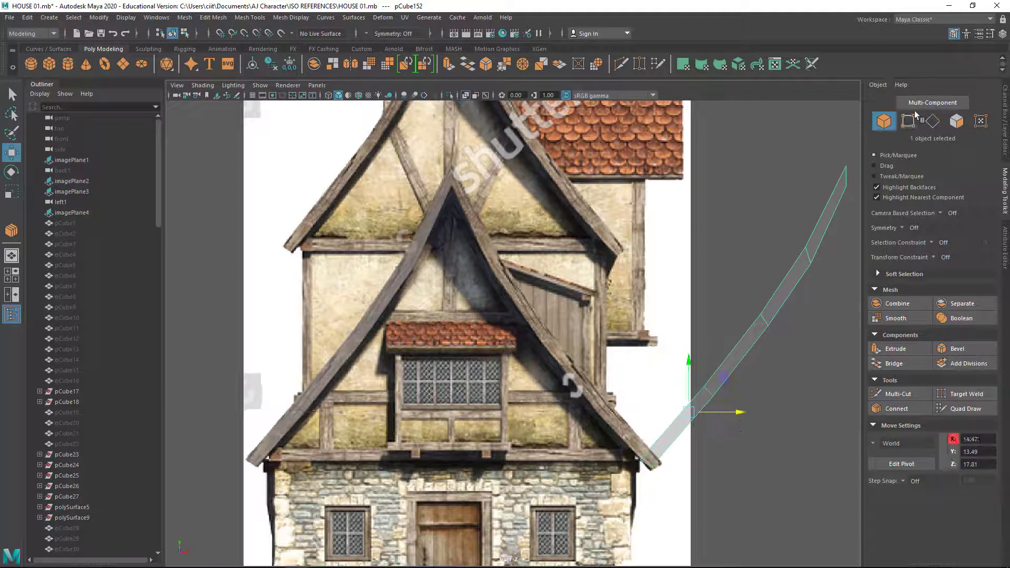
left_click(214, 17)
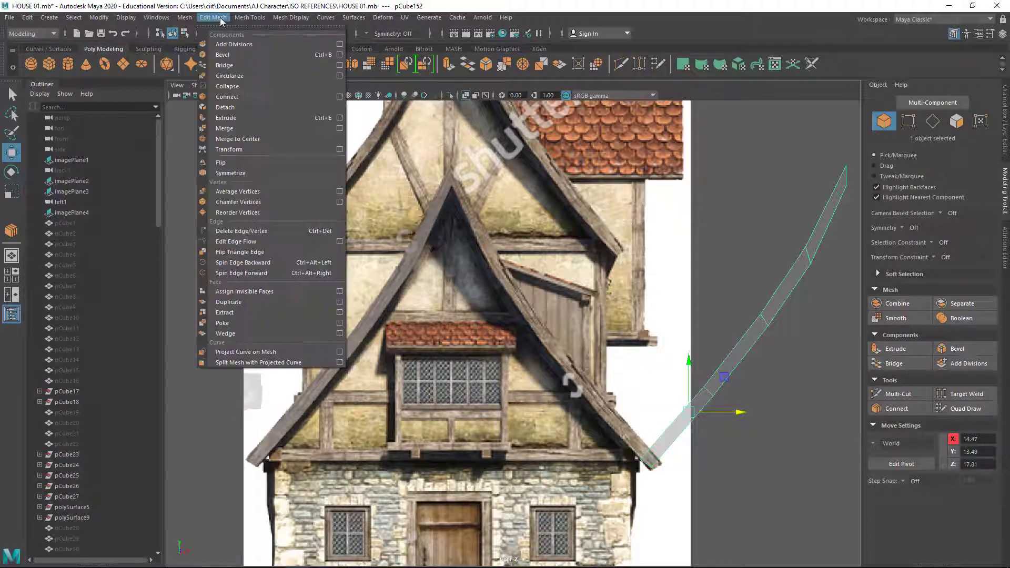
left_click(247, 165)
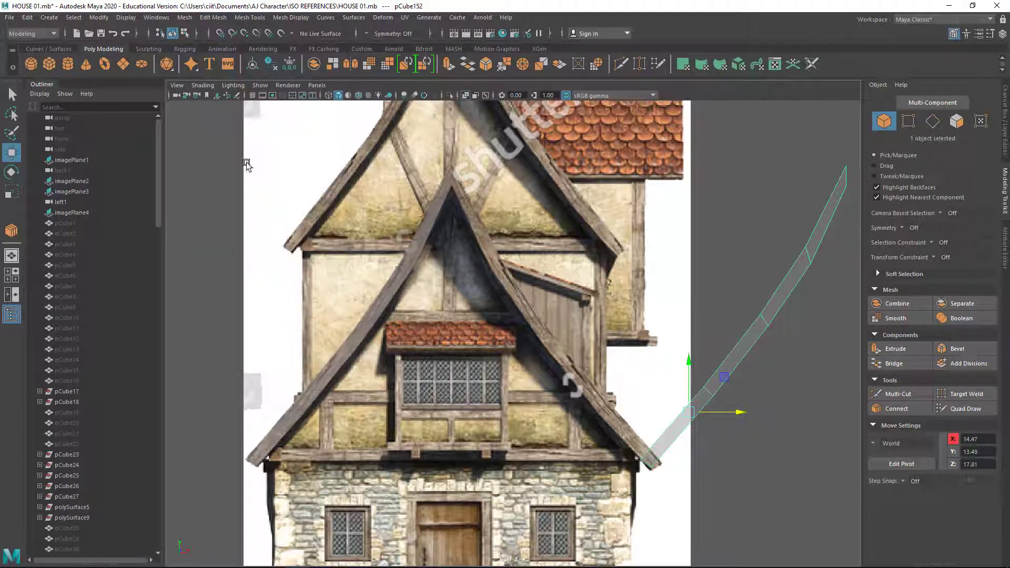
left_click(242, 18)
mouse_move(213, 18)
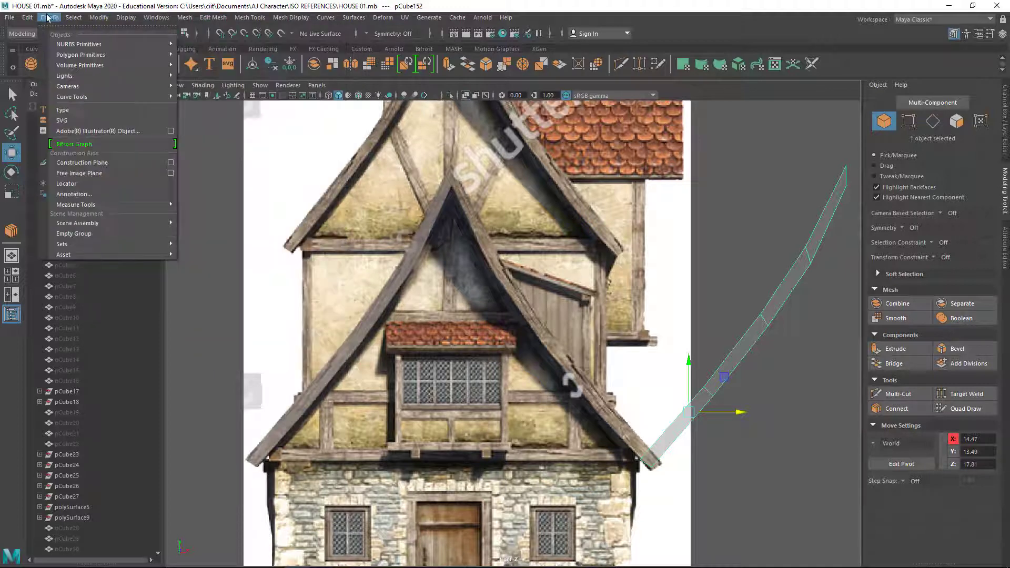
mouse_move(62, 151)
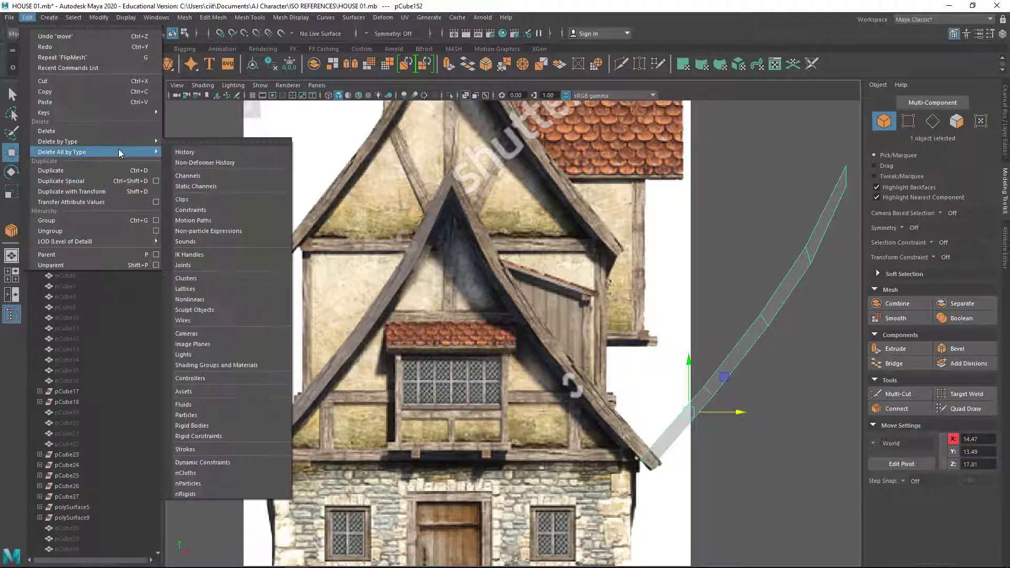
left_click(171, 148)
left_click(50, 19)
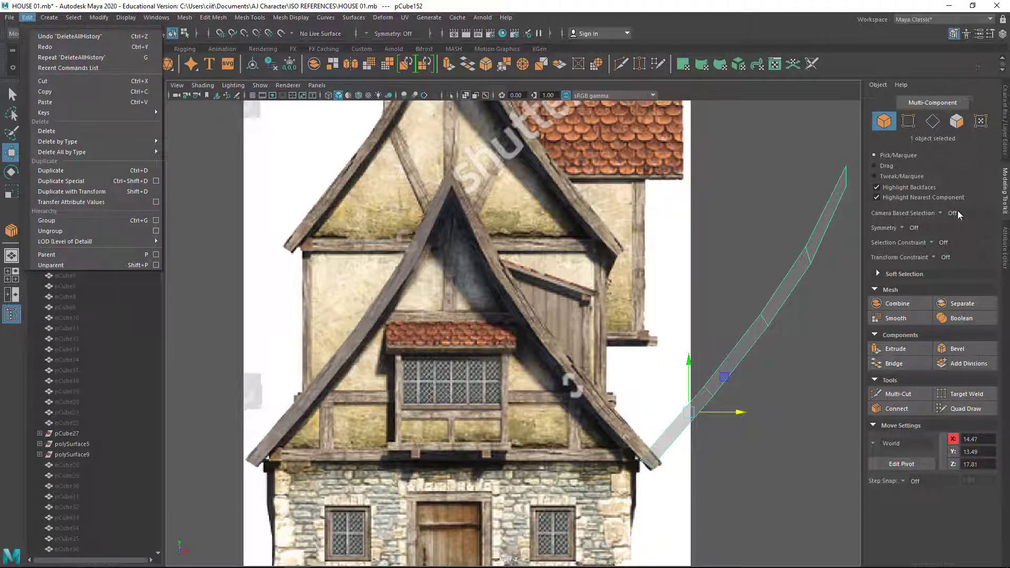
Set the Rotate tool's step snap to Relative with 5-degree steps
key("e")
left_click(982, 32)
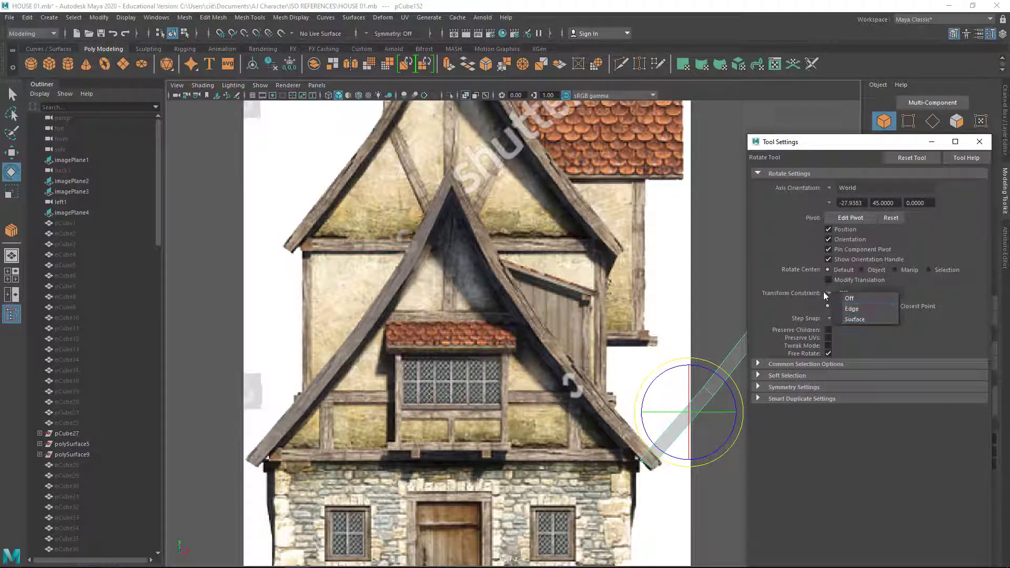
left_click(849, 297)
left_click(832, 318)
left_click(861, 341)
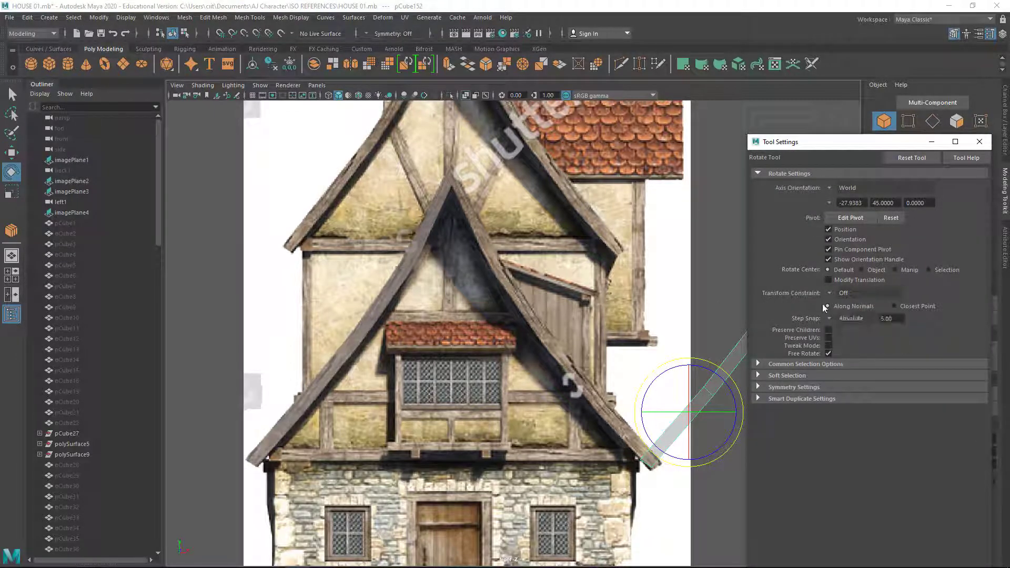
left_click(848, 329)
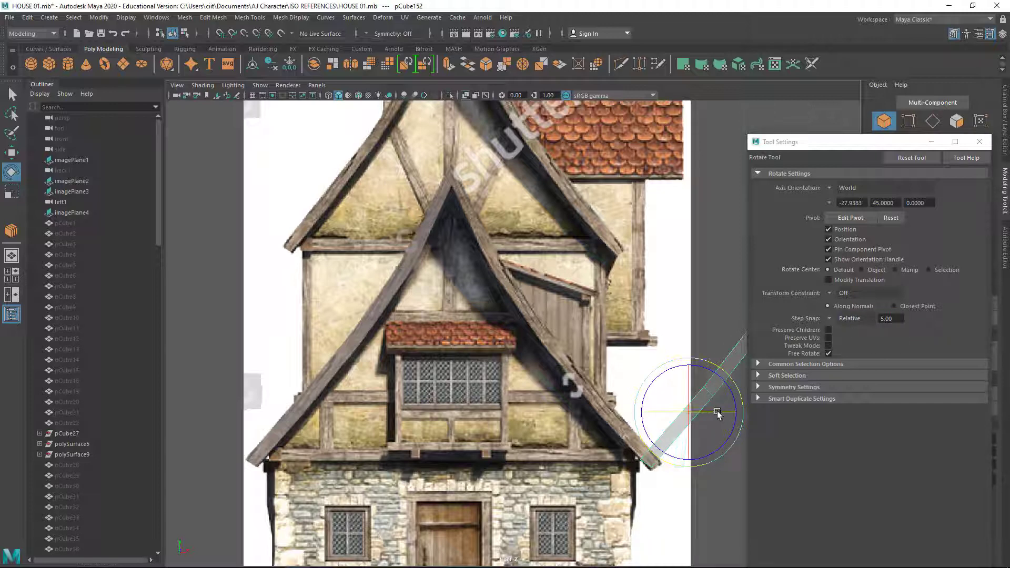
Rotate pCube152 to lean down right and move it onto the lower gable's right slope
left_click_drag(710, 416, 581, 409)
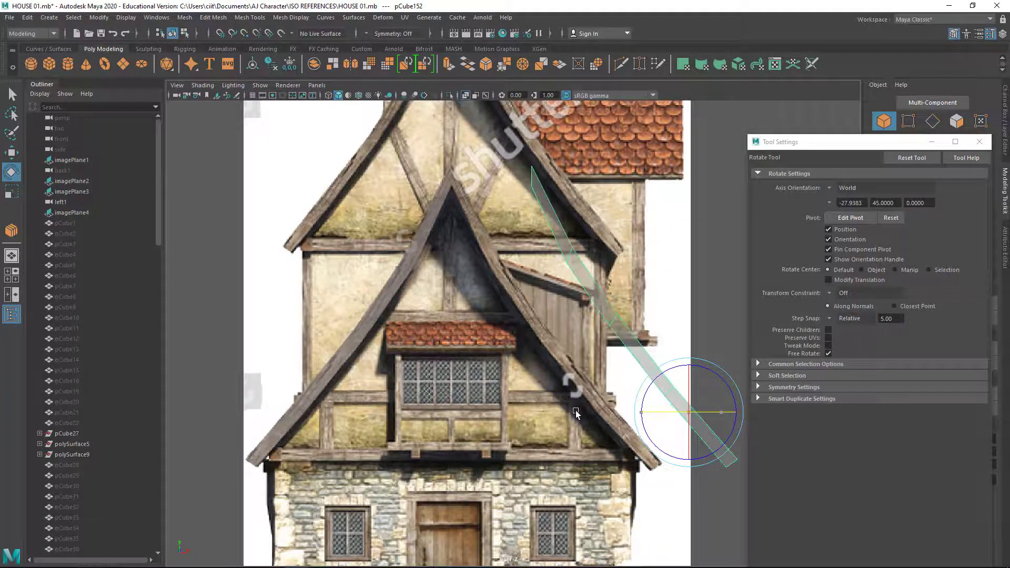
key("w")
left_click_drag(715, 414, 637, 424)
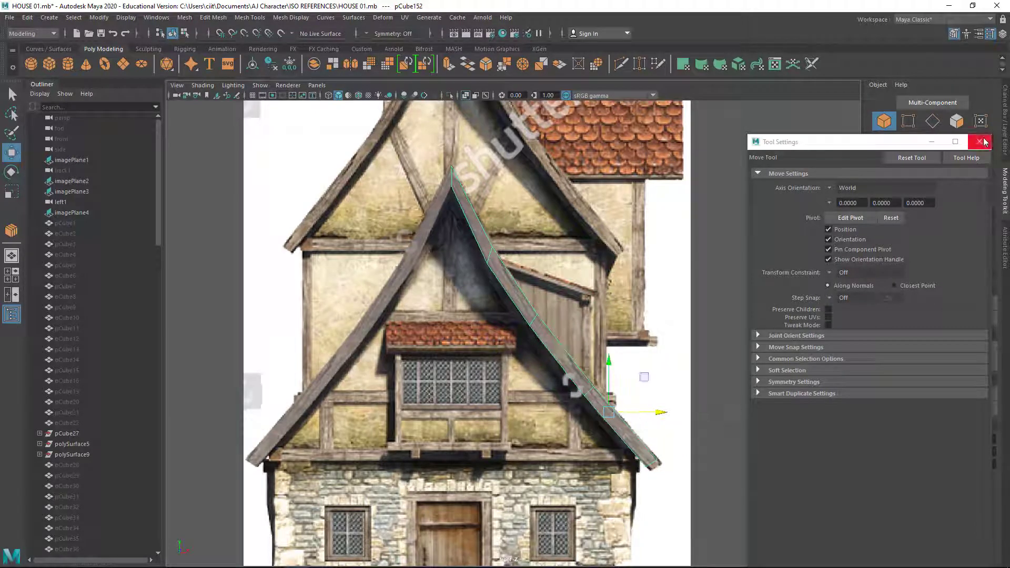
left_click(980, 142)
Move both roof beams up to the upper gable near the chimney and peak
scroll(465, 384, "down", 1)
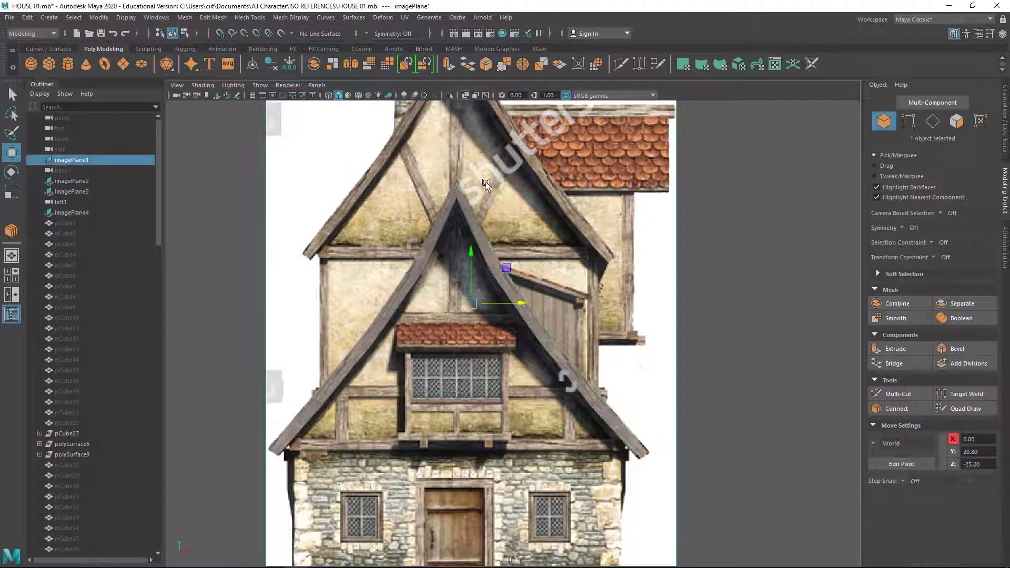
left_click(506, 294, "shift")
left_click(514, 379)
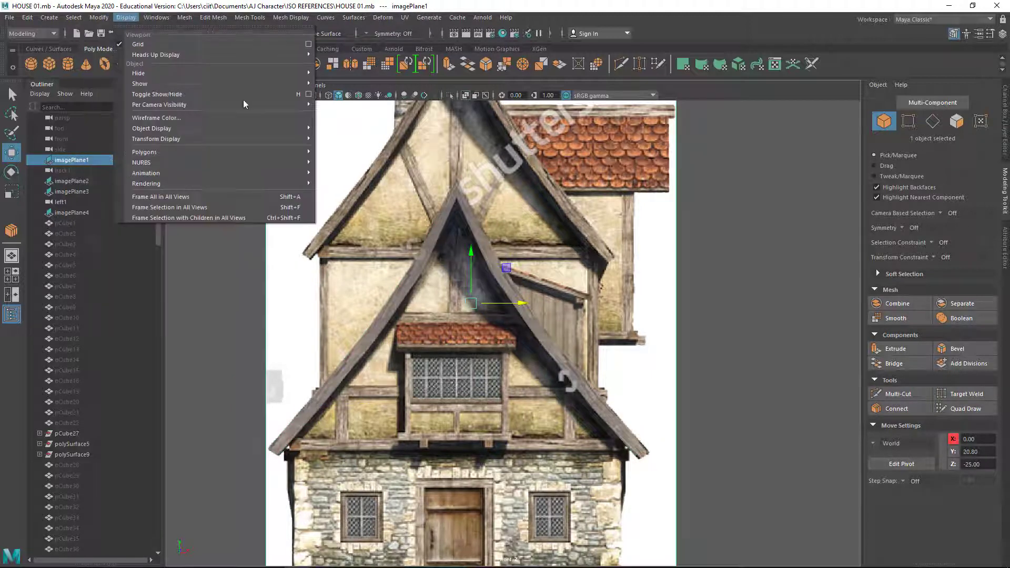
key("ctrl+z")
middle_click_drag(567, 304, 559, 327, "alt")
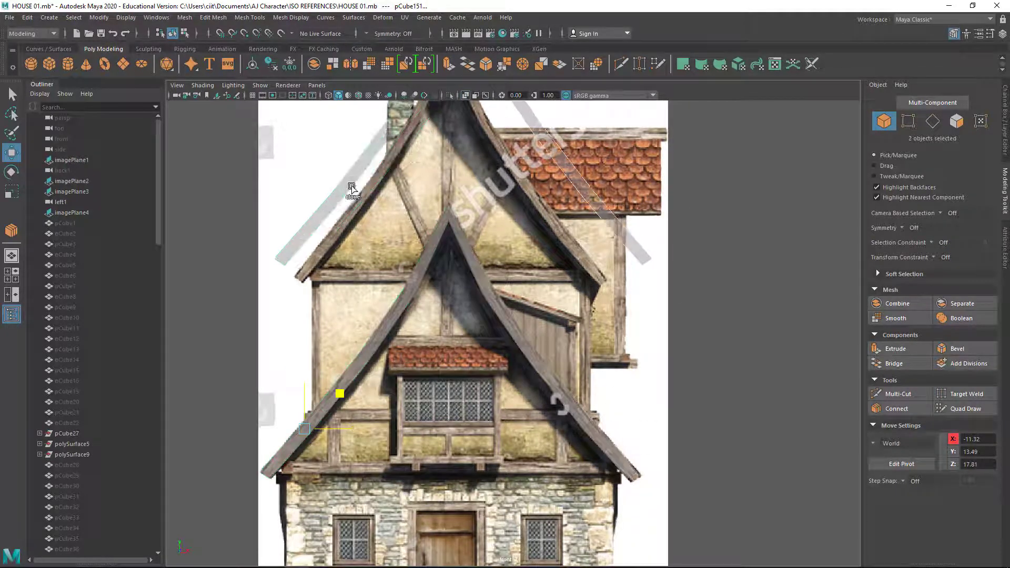
middle_click_drag(531, 234, 514, 444, "alt")
middle_click_drag(514, 443, 414, 225)
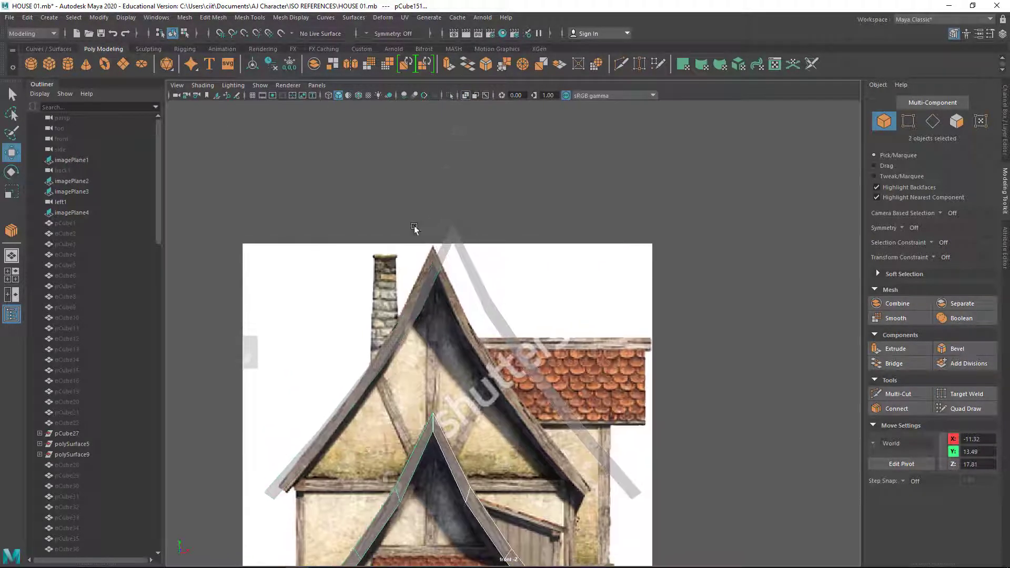
middle_click_drag(341, 418, 355, 413)
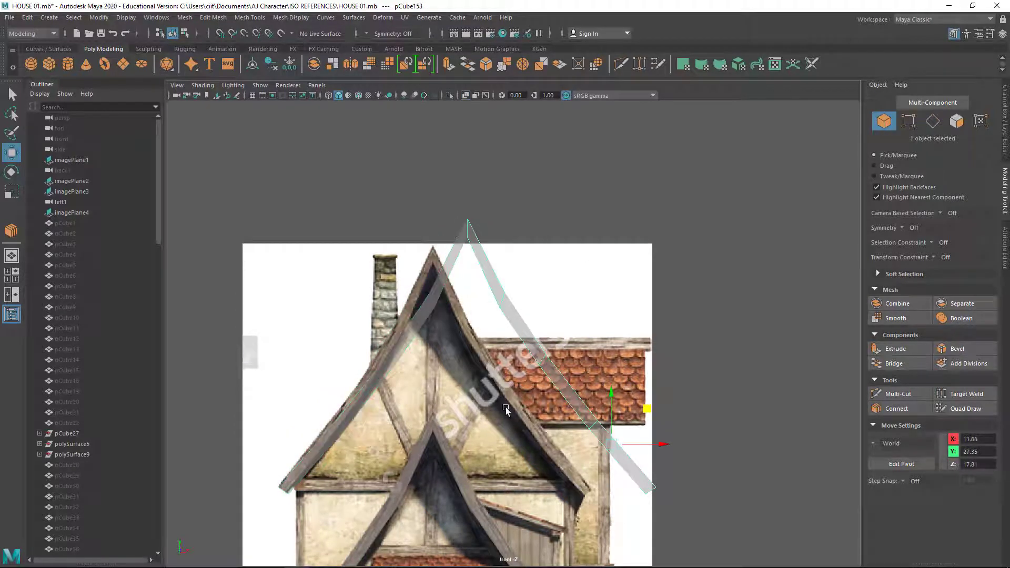
In vertex mode, move the beam's upper section down onto the left roof edge
key("Delete")
key("F9")
left_click_drag(447, 208, 474, 256)
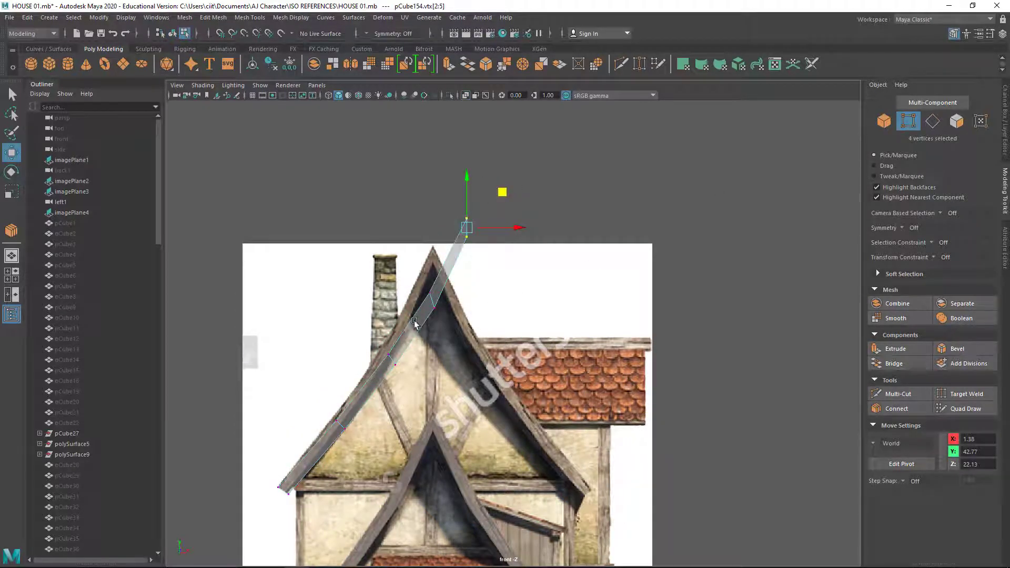
left_click_drag(531, 168, 293, 452)
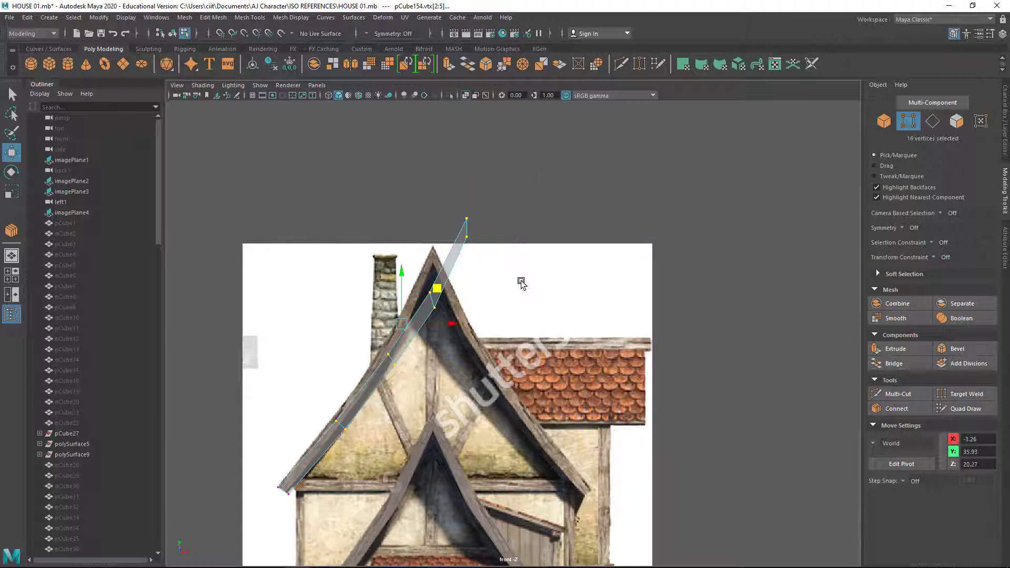
left_click_drag(406, 324, 372, 352)
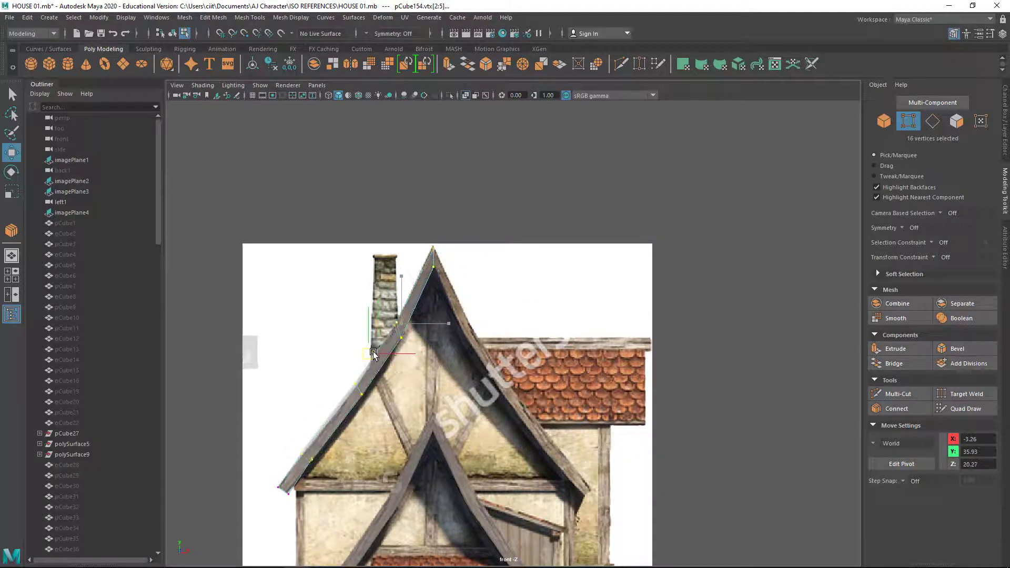
scroll(450, 384, "up", 2)
scroll(535, 323, "up", 2)
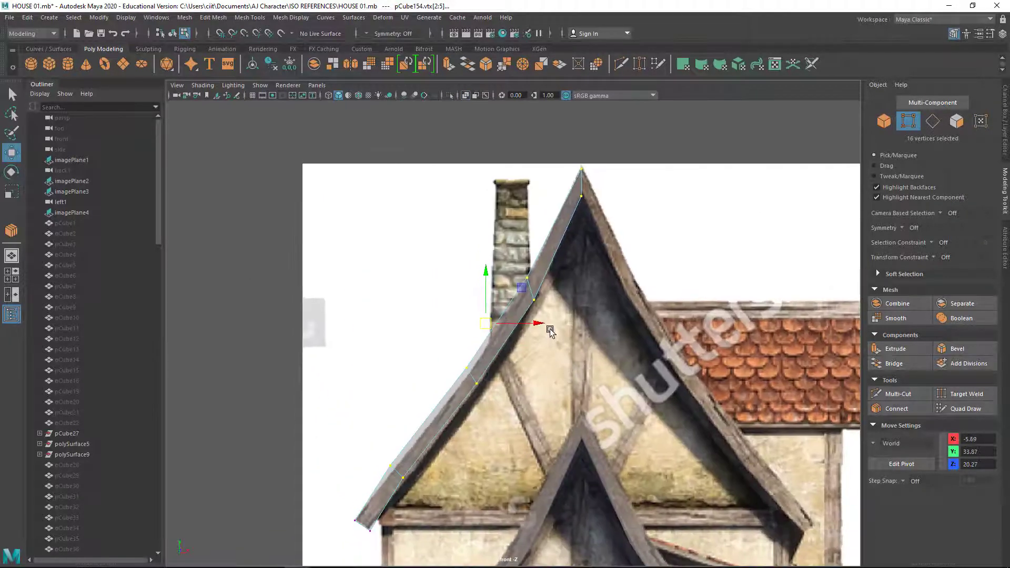
scroll(501, 205, "up", 1)
Nudge the beam's middle vertex rows onto the curved left roof edge
mouse_move(556, 322)
left_mouse_down()
mouse_move(523, 250)
mouse_move(536, 344)
left_mouse_up()
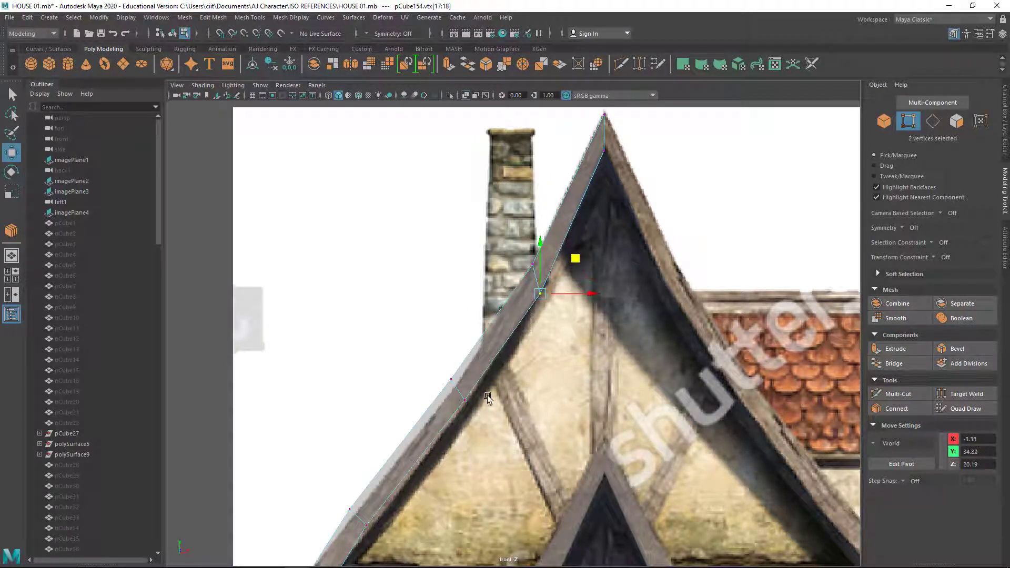
middle_click_drag(488, 399, 547, 283, "alt")
left_click_drag(497, 247, 534, 297)
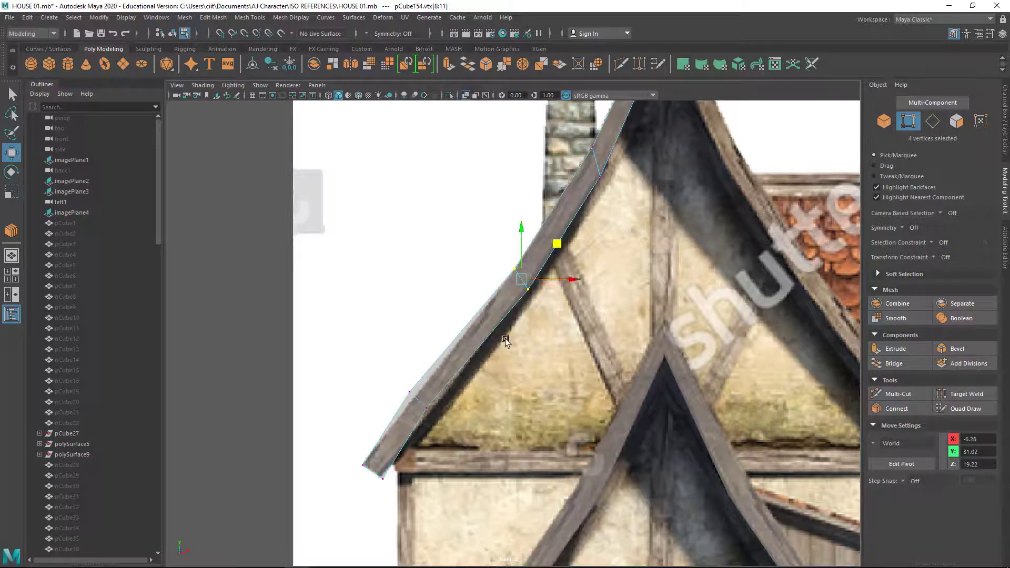
left_click_drag(505, 341, 563, 255)
left_click_drag(383, 371, 441, 395)
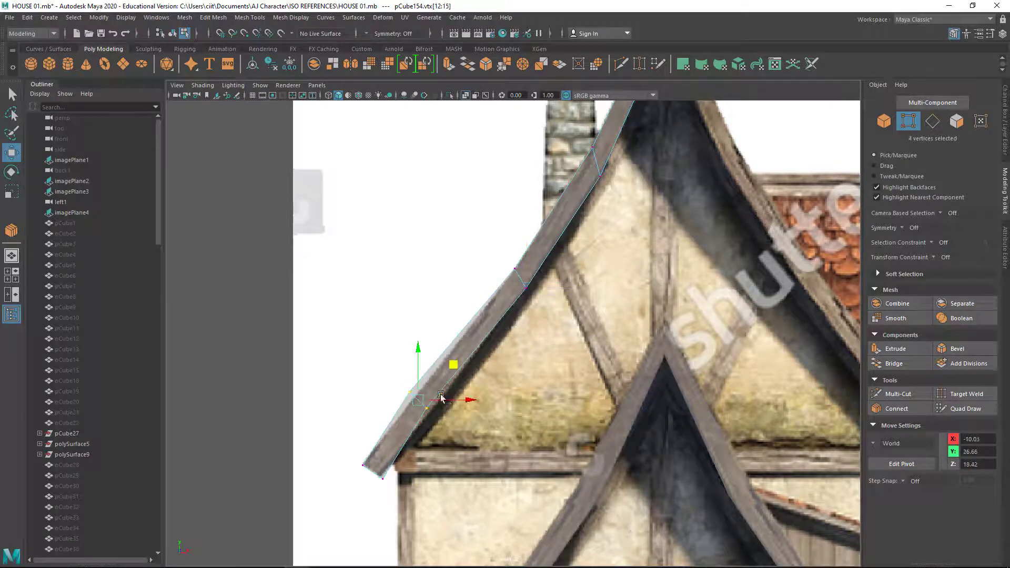
middle_click_drag(455, 364, 460, 368)
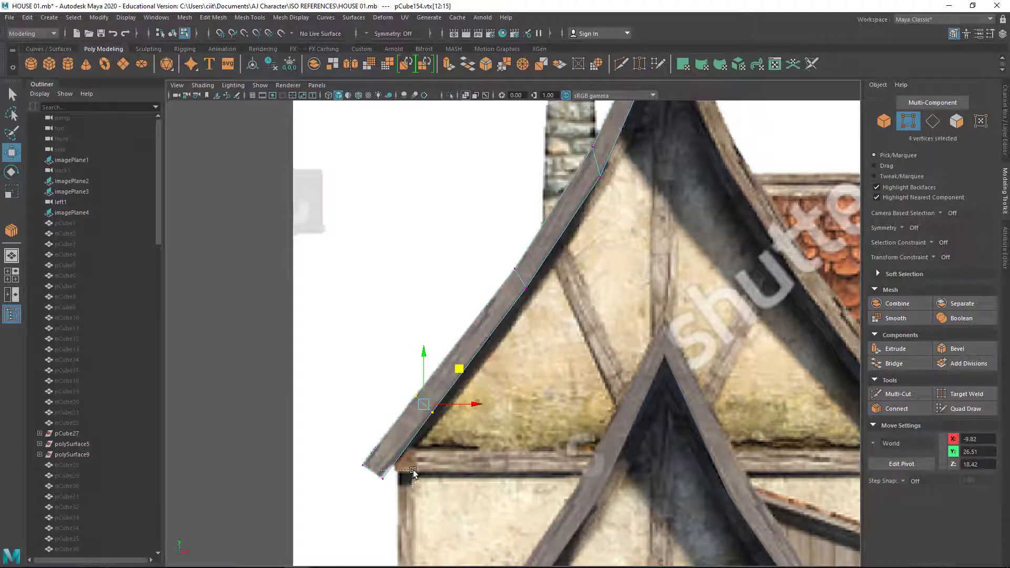
Select the whole curved board and move a copy toward the right slope
mouse_move(368, 463)
left_mouse_down()
mouse_move(394, 486)
mouse_move(384, 454)
left_mouse_up()
scroll(572, 278, "down", 5)
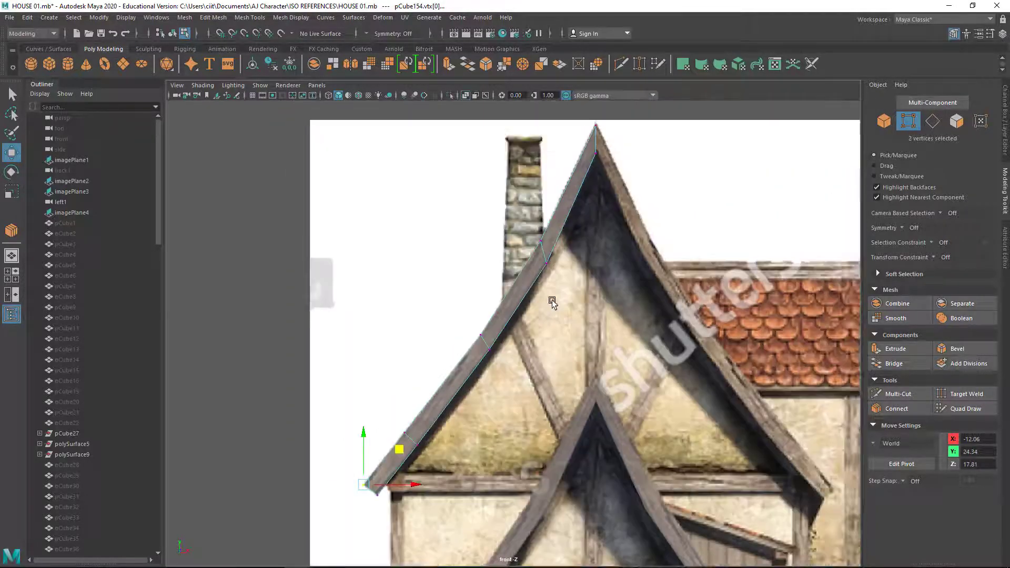
scroll(547, 300, "up", 3)
left_click(884, 120)
middle_click_drag(555, 323, 451, 289, "alt")
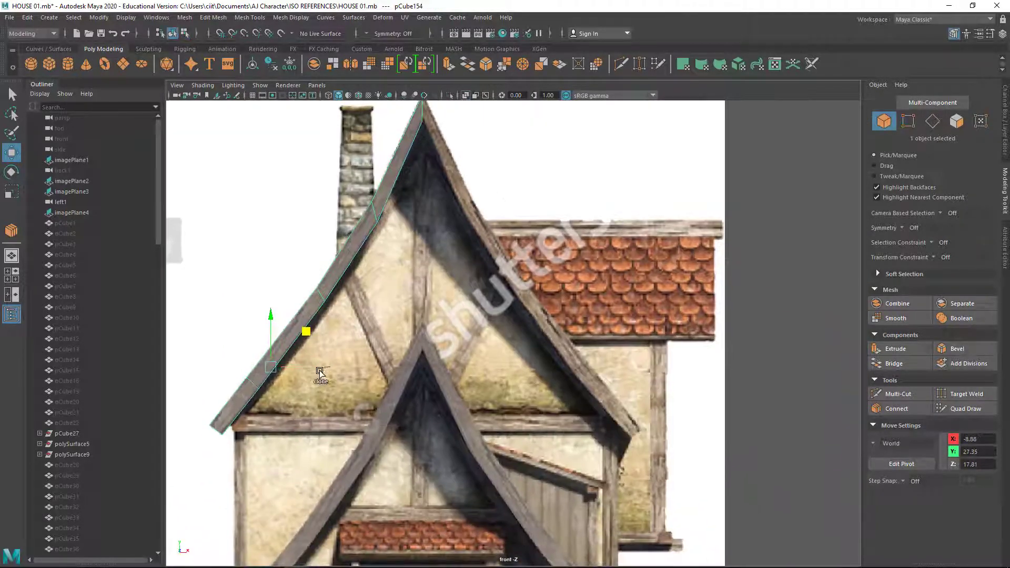
mouse_move(321, 370)
left_mouse_down()
mouse_move(726, 370)
mouse_move(544, 376)
left_mouse_up()
Rotate and move the copied board onto the upper gable's right roof edge
key("e")
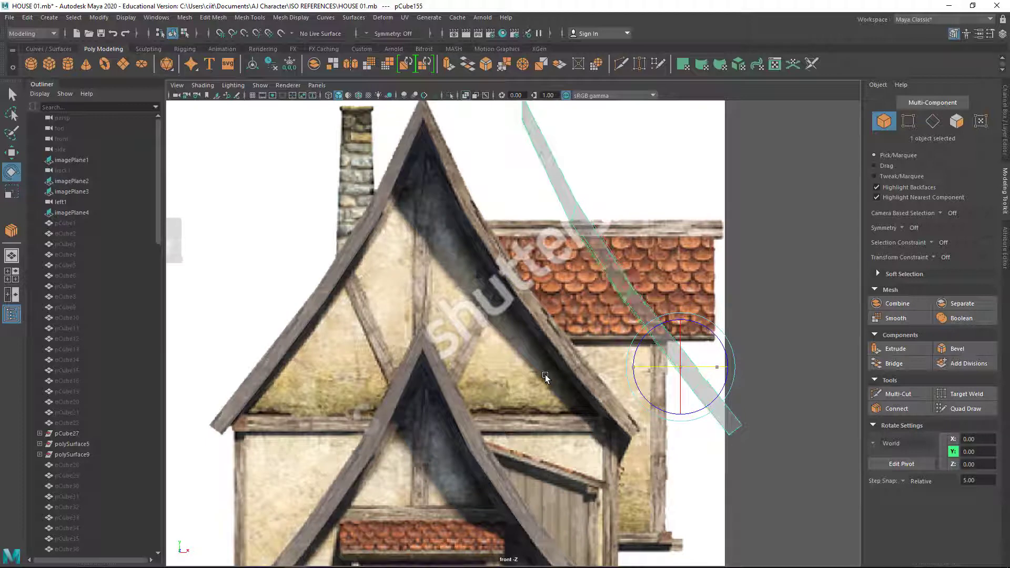
left_click_drag(544, 377, 536, 279)
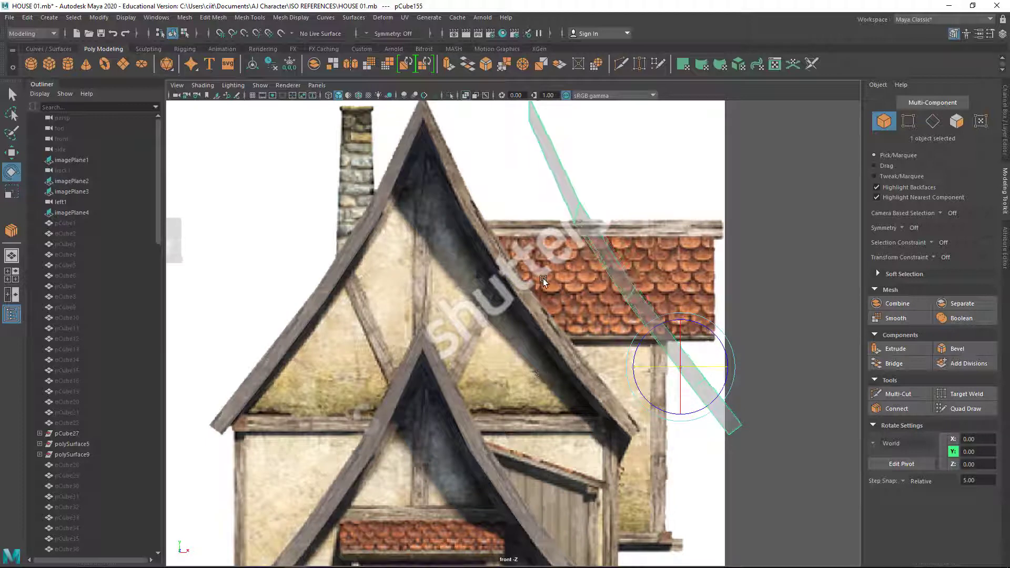
key("w")
left_click_drag(726, 367, 618, 349)
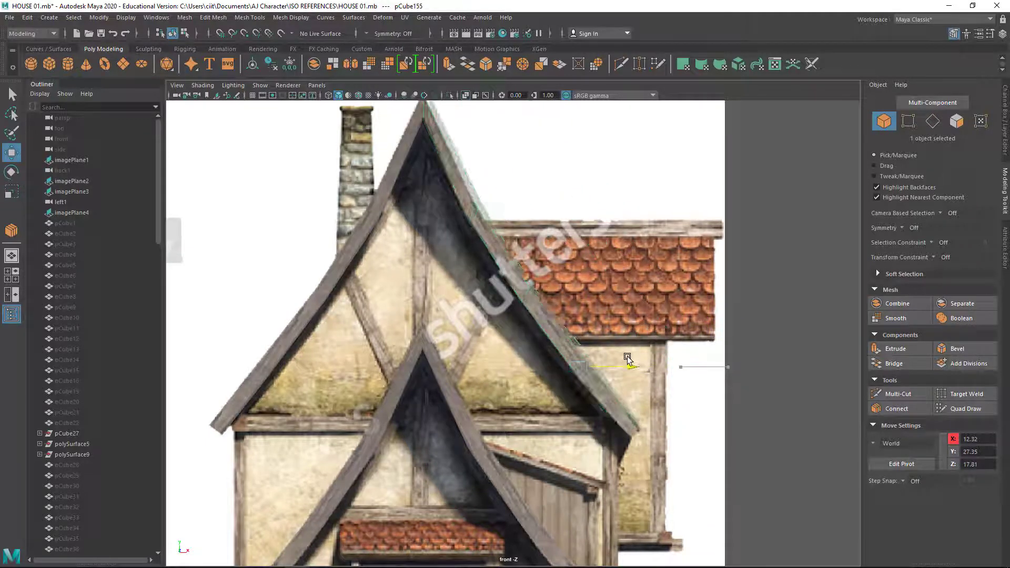
mouse_move(617, 349)
middle_mouse_down("alt")
mouse_move(565, 392)
mouse_move(574, 283)
middle_mouse_up("alt")
scroll(565, 392, "up", 3)
left_click_drag(575, 283, 575, 280)
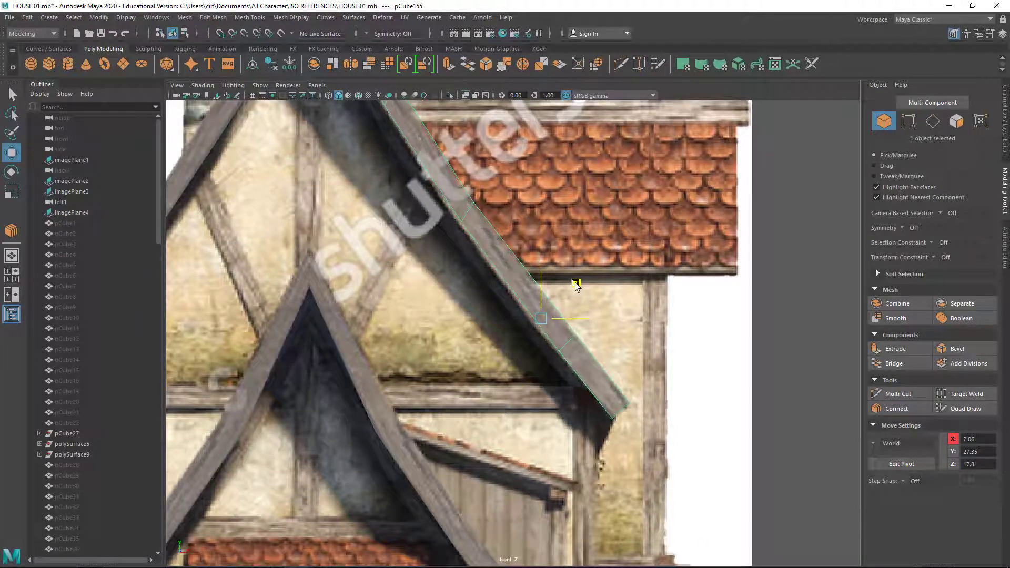
middle_click_drag(575, 281, 629, 407, "alt")
Adjust the brace's peak and lower vertices to fit the upper gable's right rafter
key("F9")
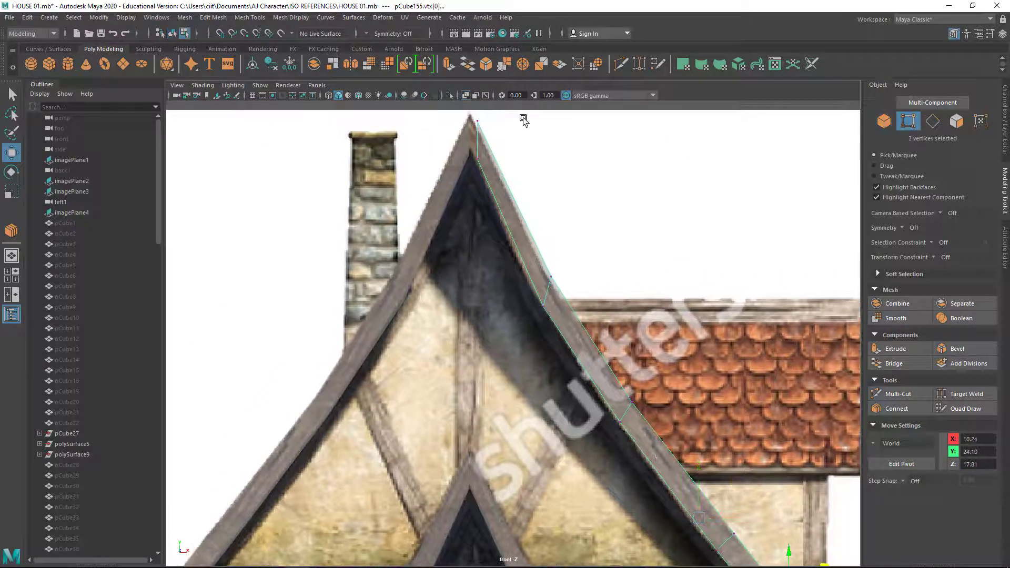
middle_click_drag(524, 113, 533, 263, "alt")
mouse_move(477, 256)
left_mouse_down()
mouse_move(521, 184)
mouse_move(523, 212)
left_mouse_up()
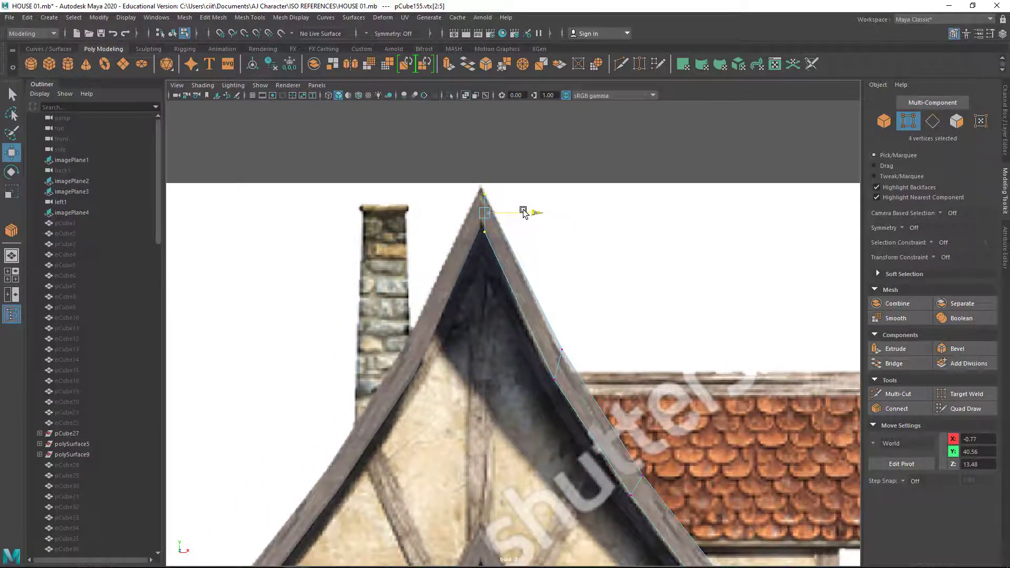
middle_click_drag(520, 178, 518, 169)
key("ctrl+z")
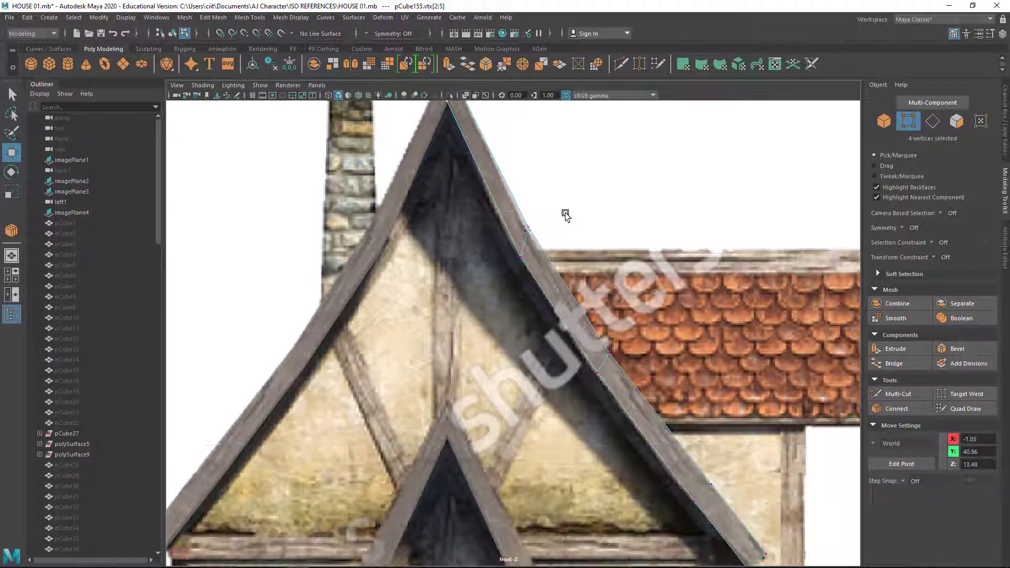
key("ctrl+z")
key("ctrl+z")
key("ctrl+z")
key("ctrl+z")
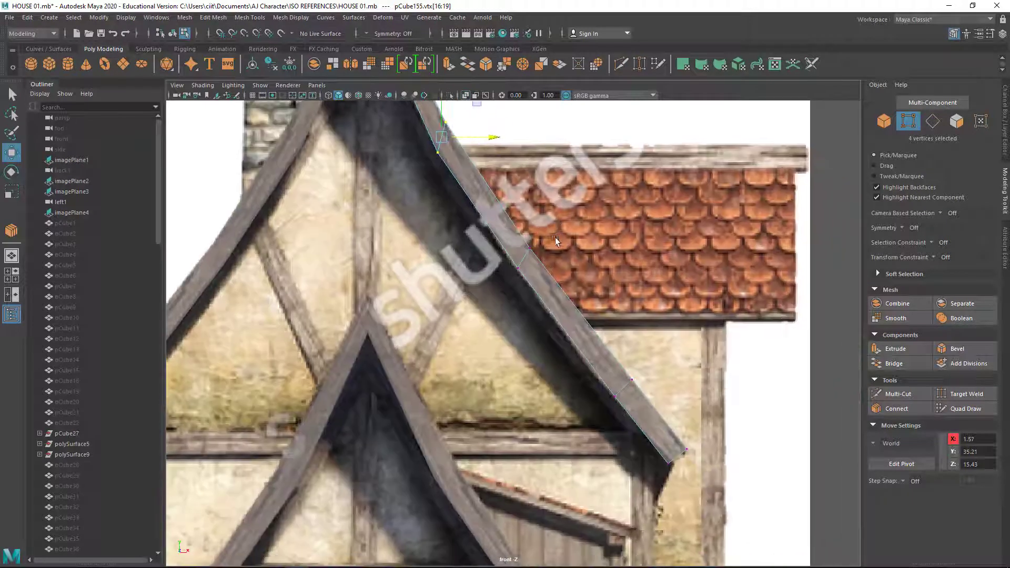
key("ctrl+z")
left_click_drag(573, 258, 570, 258)
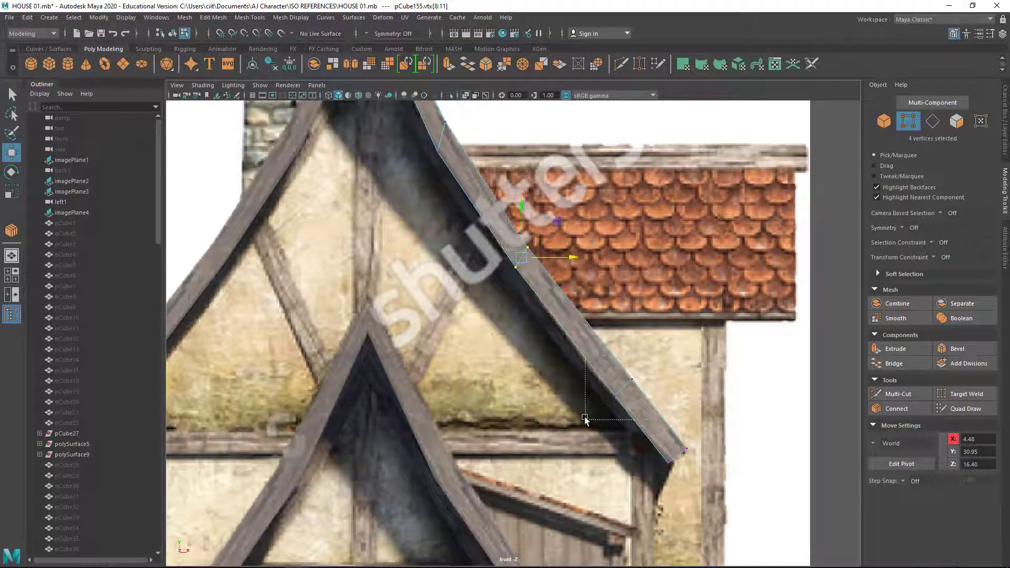
left_click_drag(585, 418, 676, 392)
key("ctrl+z")
key("ctrl+z")
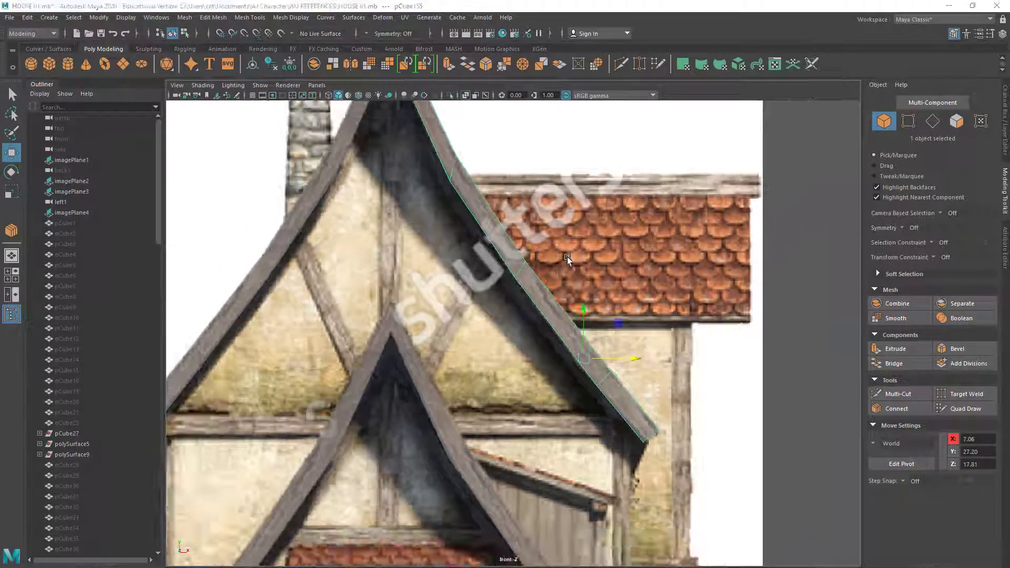
key("space")
key("space")
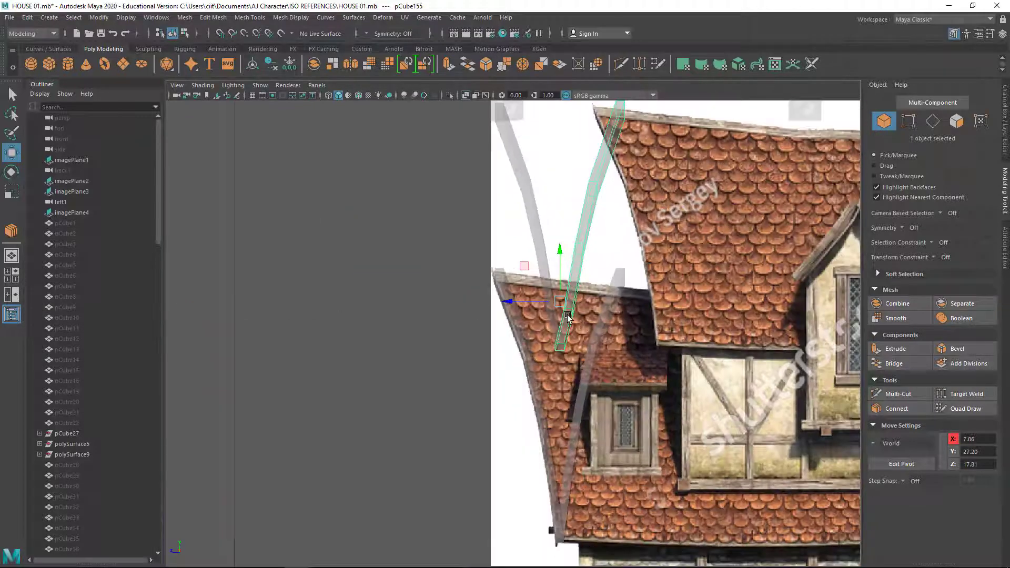
In vertex mode, shift pCube152's upper vertex rows left so it curves along the roof
scroll(546, 327, "up", 3)
left_click(536, 324)
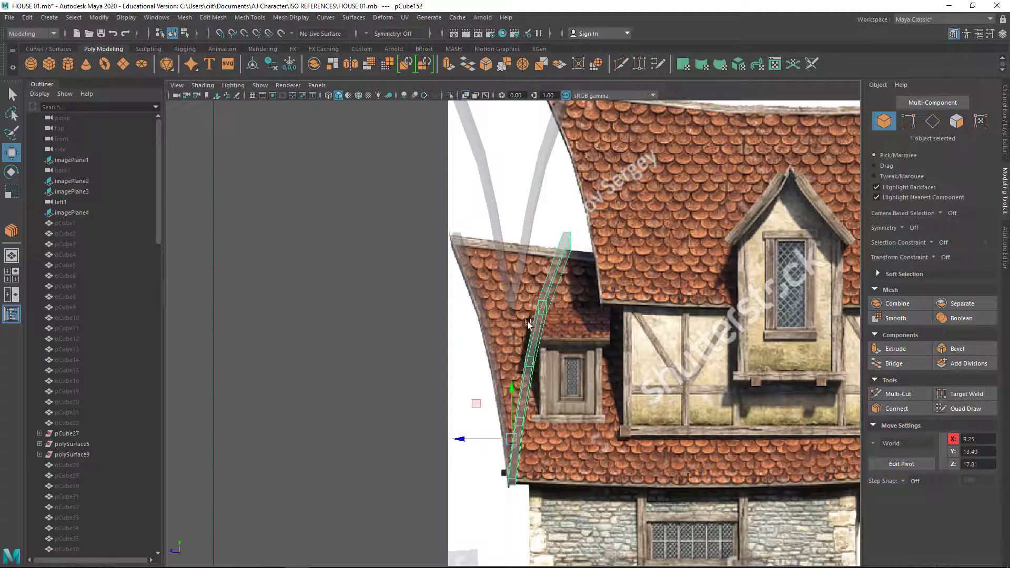
left_click(901, 126)
scroll(566, 296, "up", 1)
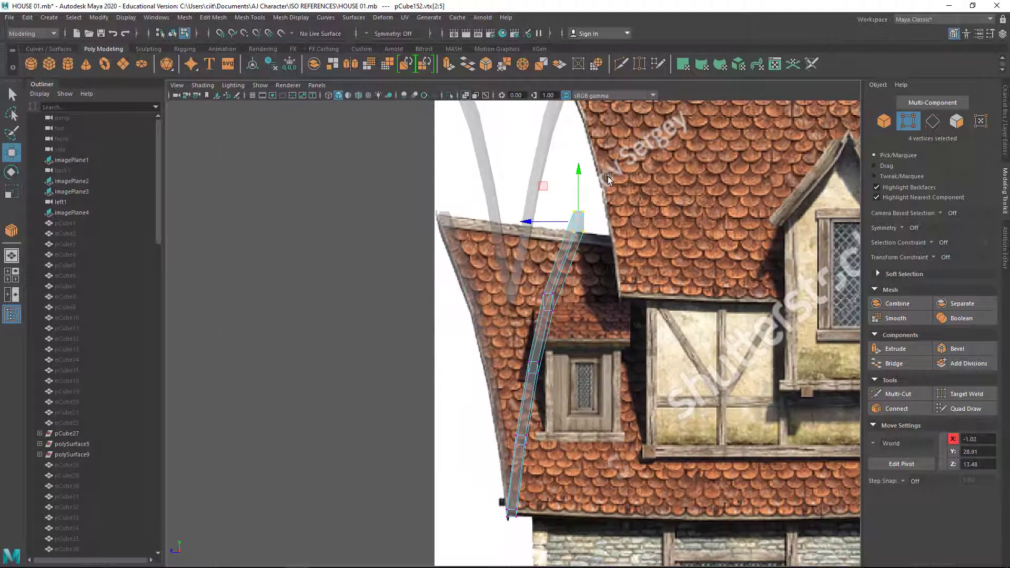
left_click_drag(449, 458, 449, 458)
left_click_drag(504, 331, 481, 331)
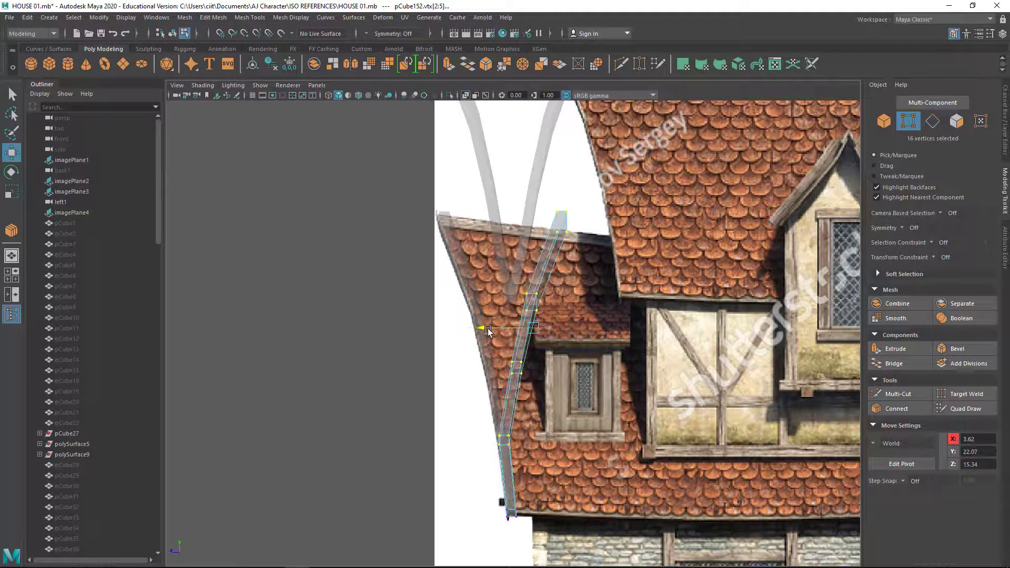
left_click_drag(460, 392, 461, 392)
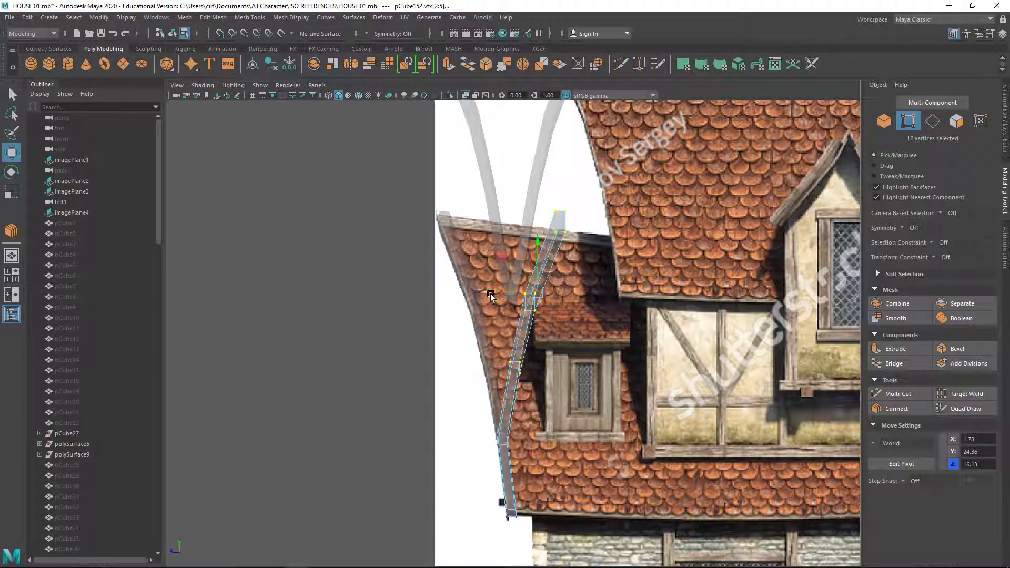
mouse_move(487, 292)
left_mouse_down()
mouse_move(462, 293)
mouse_move(441, 317)
left_mouse_up()
left_click_drag(476, 266, 448, 269)
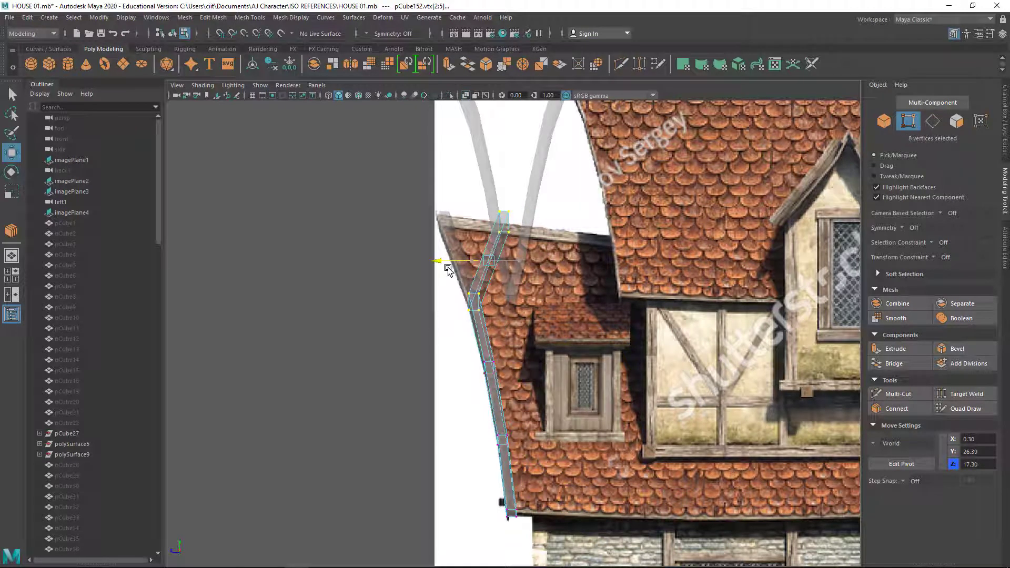
Move the beam's top vertices onto the lower roof's edge and frame the whole beam
scroll(474, 294, "up", 2)
scroll(578, 376, "up", 2)
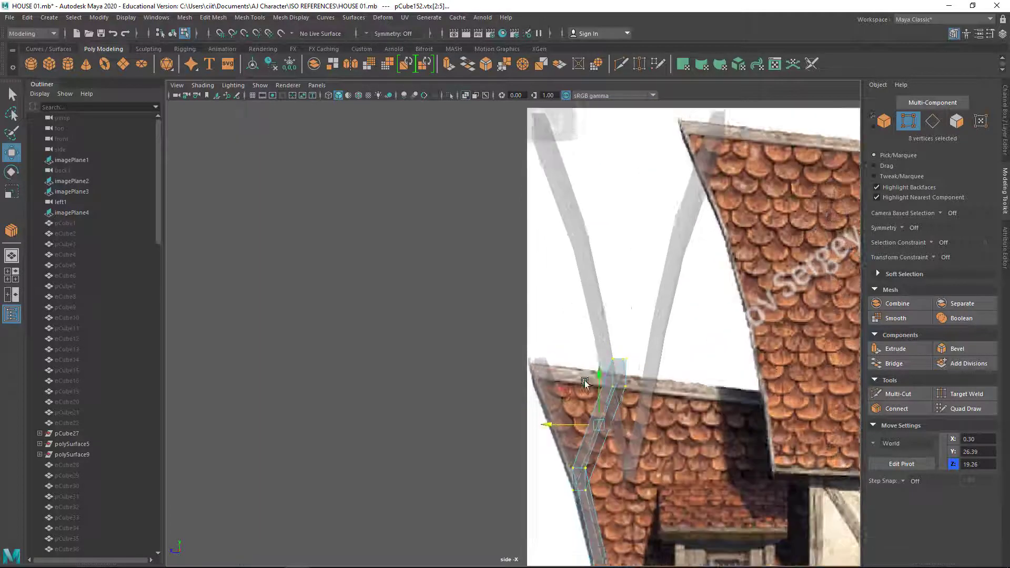
middle_click_drag(585, 382, 553, 316, "alt")
left_click_drag(531, 281, 474, 310)
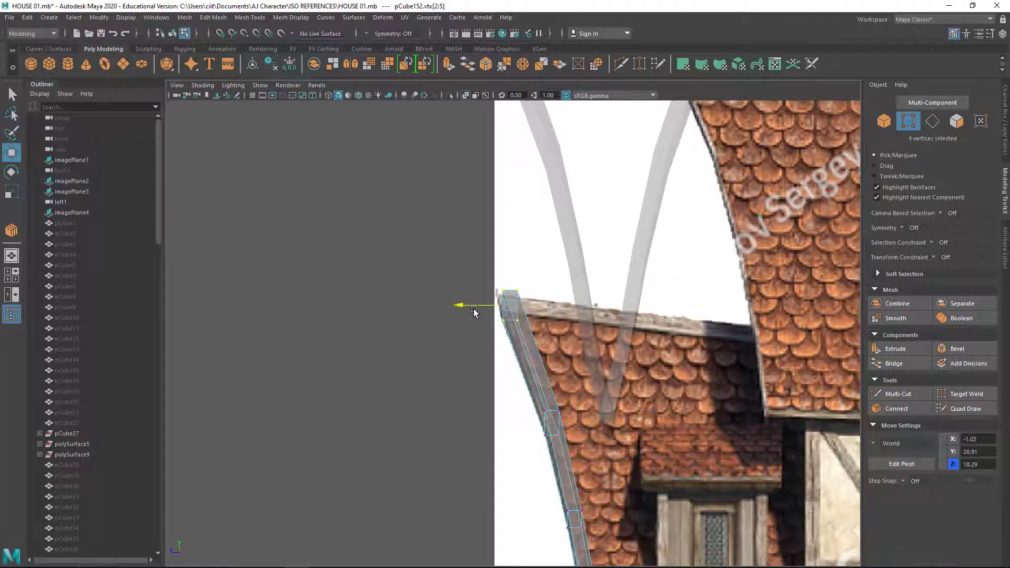
scroll(473, 311, "down", 2)
mouse_move(629, 289)
middle_mouse_down("alt")
mouse_move(410, 330)
mouse_move(413, 252)
middle_mouse_up("alt")
Move brace pCube155 along Z onto the upper roof's left edge
left_click(883, 121)
scroll(456, 318, "down", 1)
left_click(414, 252)
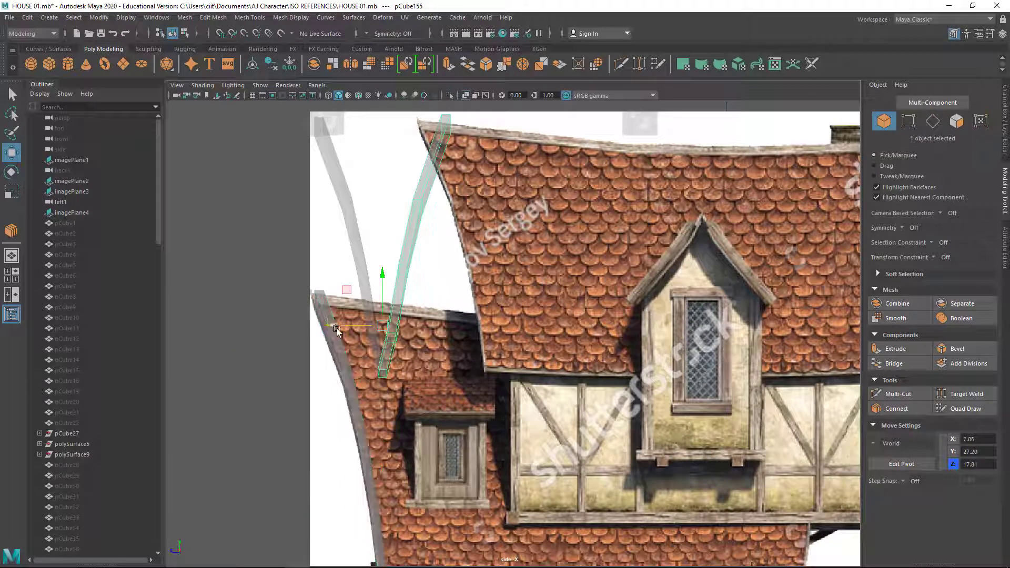
left_click(353, 268)
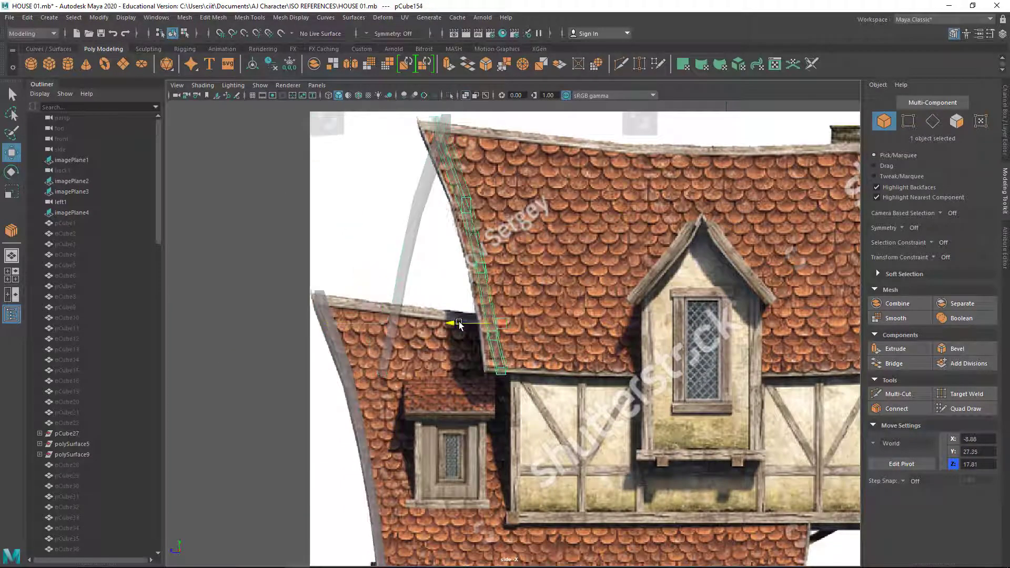
left_click(415, 267)
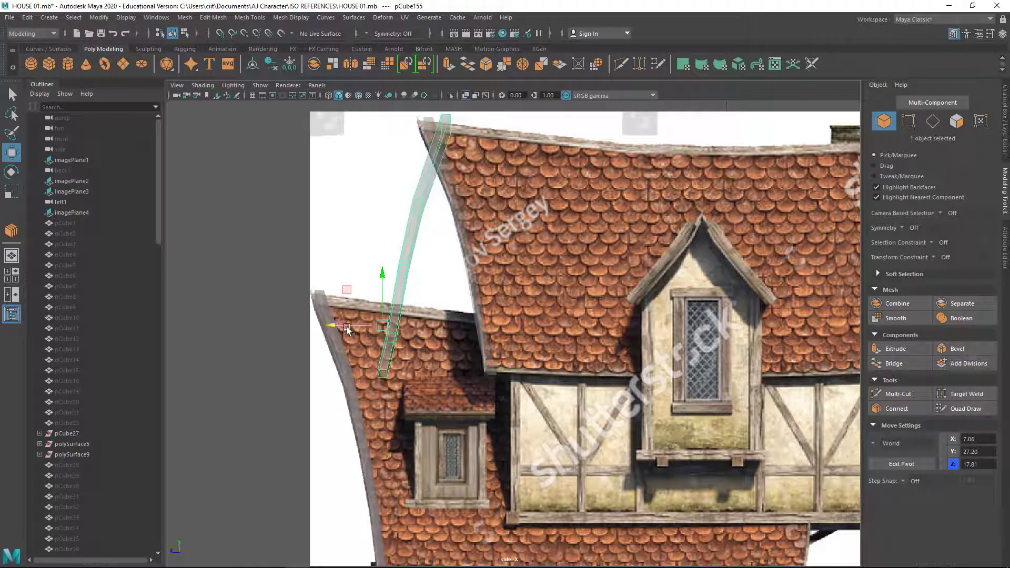
left_click_drag(362, 325, 469, 326)
scroll(469, 332, "up", 3)
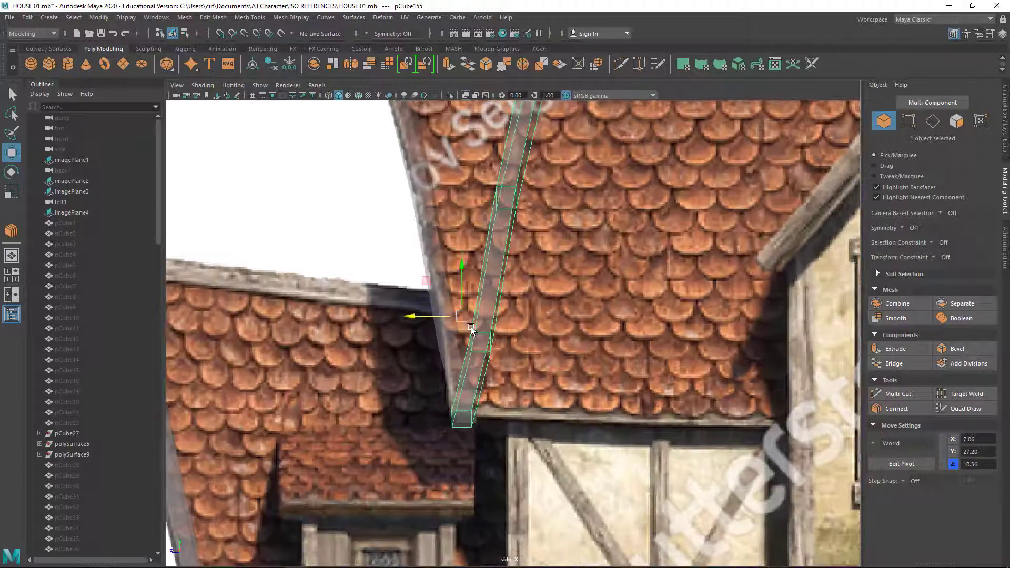
In vertex mode, bend the brace's middle vertex rows to follow the roof curve
key("F9")
left_click_drag(448, 309, 521, 352)
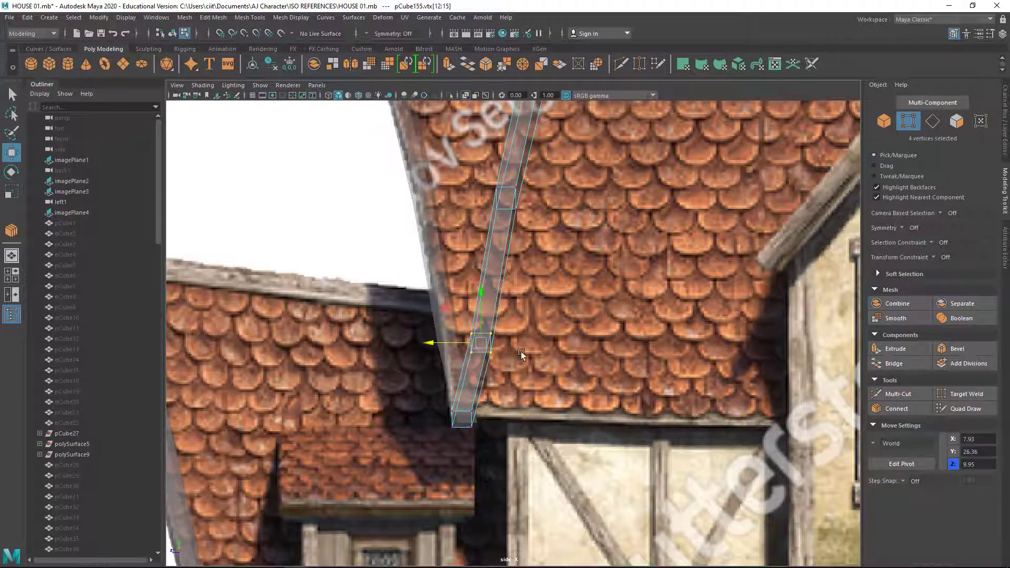
scroll(521, 351, "down", 3)
mouse_move(589, 257)
middle_mouse_down()
mouse_move(528, 400)
mouse_move(564, 361)
middle_mouse_up()
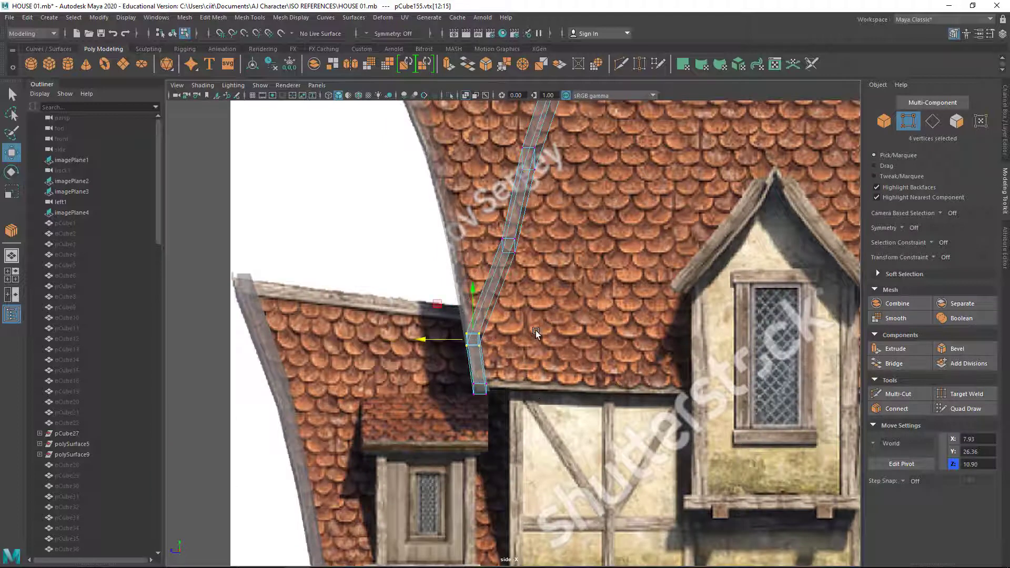
scroll(536, 330, "up", 2)
middle_click_drag(429, 345, 430, 344)
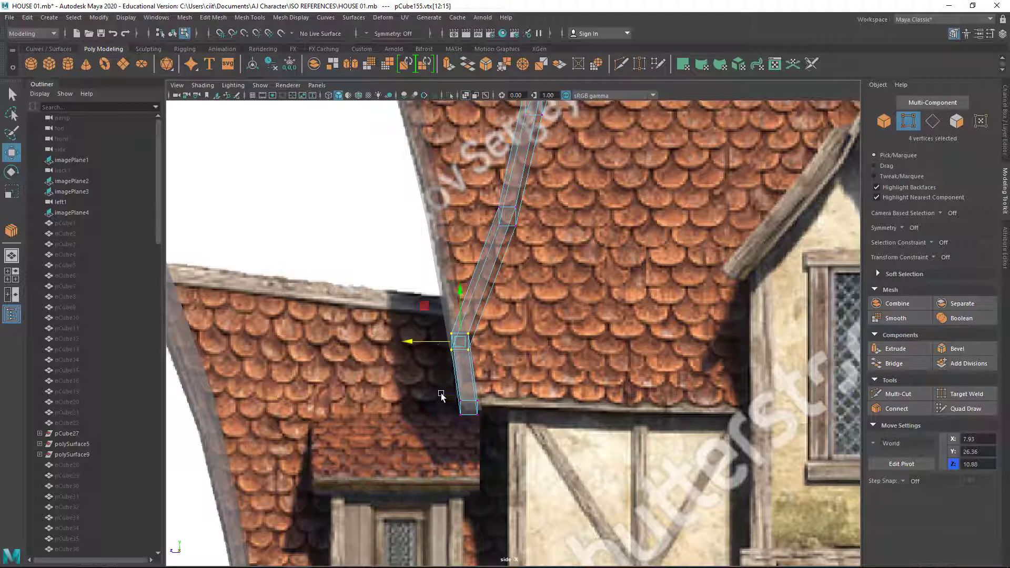
middle_click_drag(441, 396, 436, 430, "alt")
scroll(436, 430, "up", 2)
left_click_drag(536, 420, 442, 379)
mouse_move(442, 379)
middle_mouse_down()
mouse_move(384, 387)
mouse_move(494, 410)
middle_mouse_up()
Line up the brace's top vertices with the upper roof edge
scroll(389, 355, "down", 2)
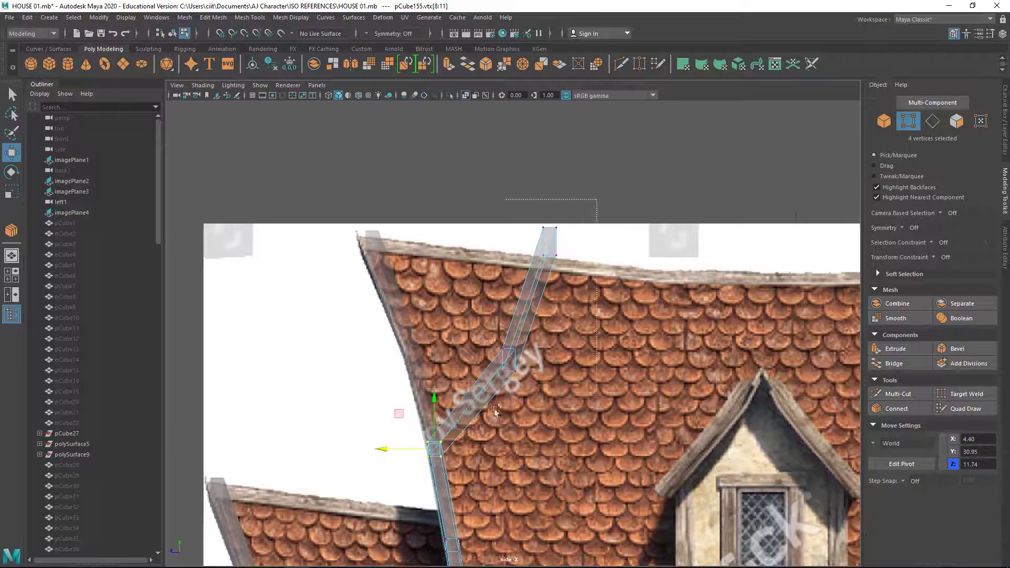
left_click_drag(596, 199, 494, 410)
left_click_drag(492, 301, 396, 304)
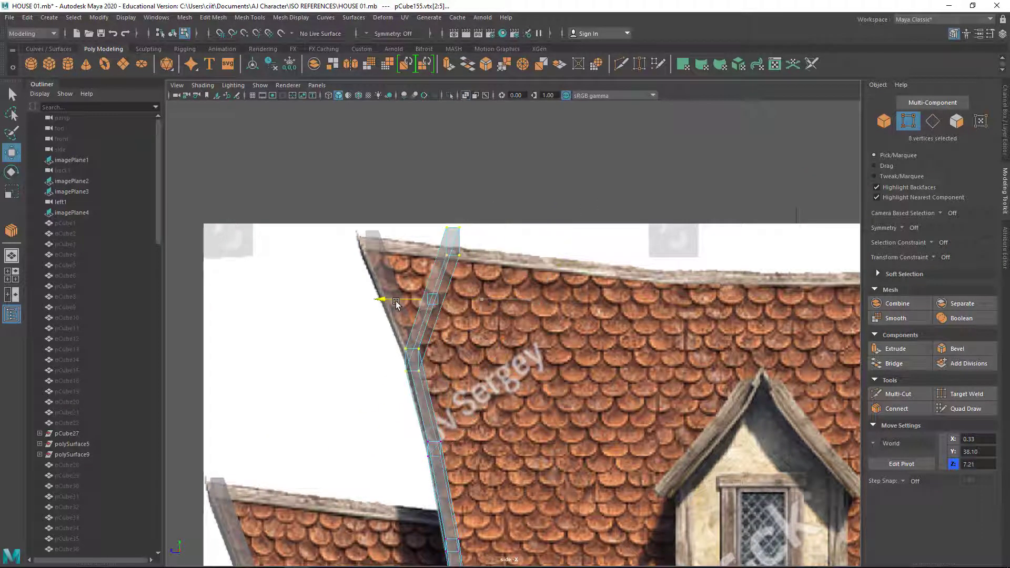
middle_click_drag(395, 304, 510, 431, "alt")
mouse_move(592, 339)
left_mouse_down()
mouse_move(521, 381)
mouse_move(447, 366)
left_mouse_up()
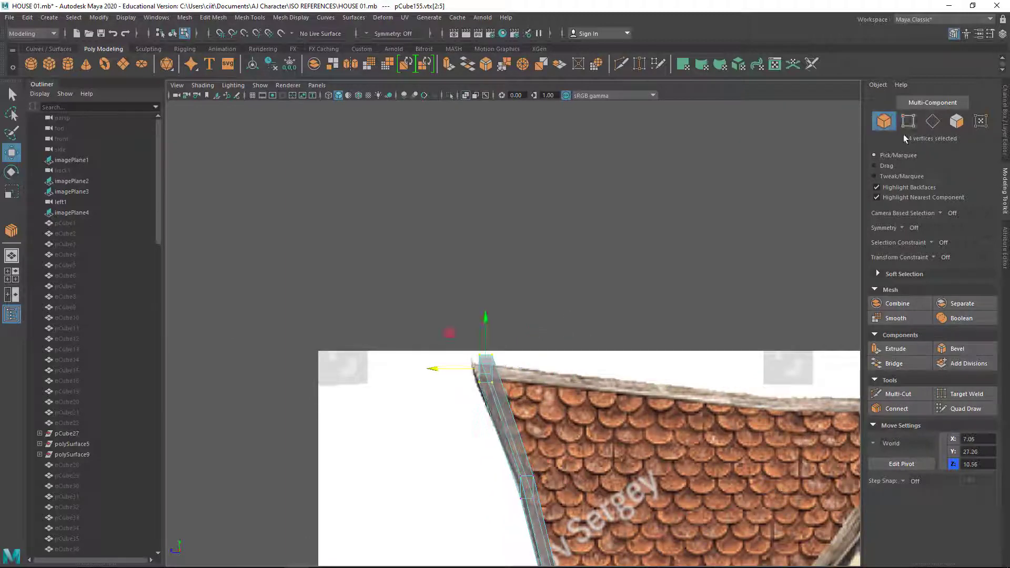
key("F8")
Shift-drag a clone of the brace onto the upper roof's right edge as pCube157
scroll(564, 333, "down", 3)
scroll(565, 428, "down", 5)
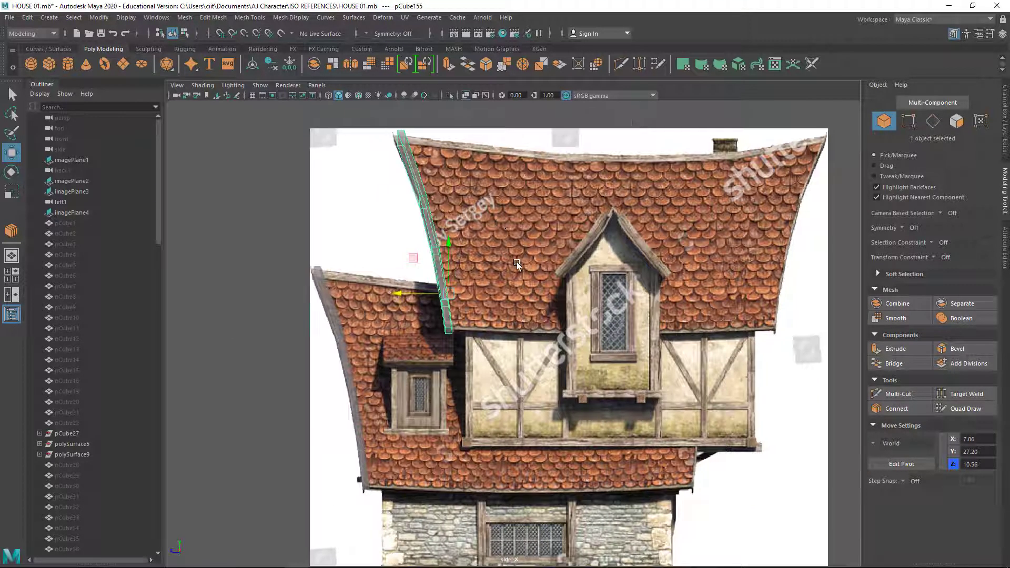
left_click(516, 262)
key("space")
key("space")
left_click(372, 184)
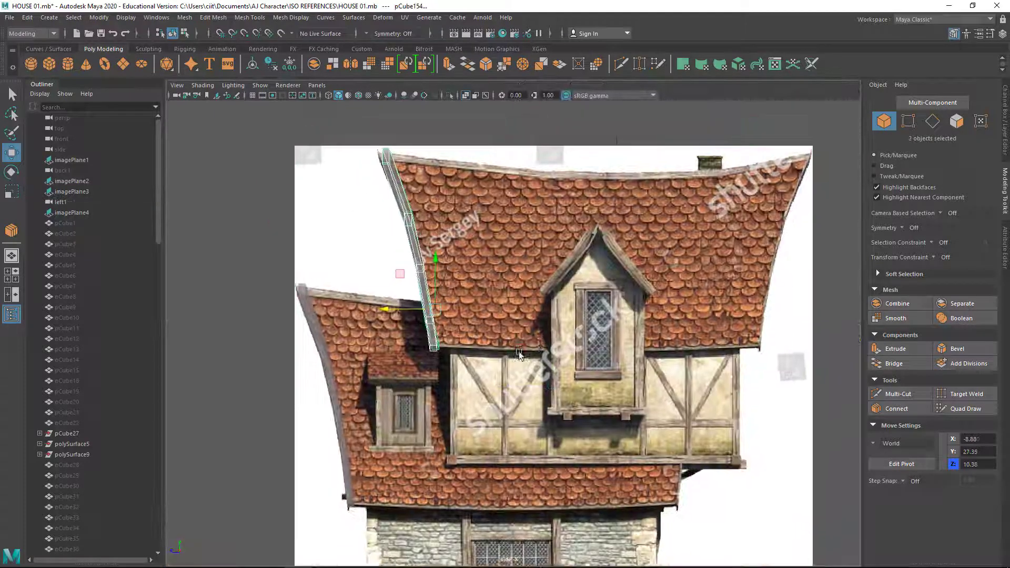
middle_click_drag(408, 295, 331, 343, "alt")
left_click_drag(332, 343, 657, 346, "shift")
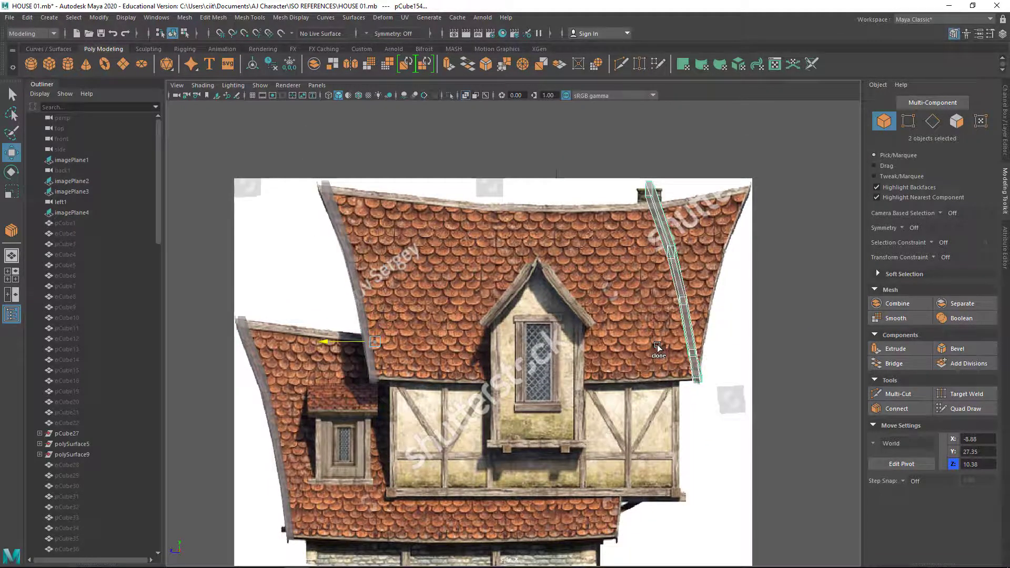
Show the Channel Box with pCube157's transform values
left_click(990, 34)
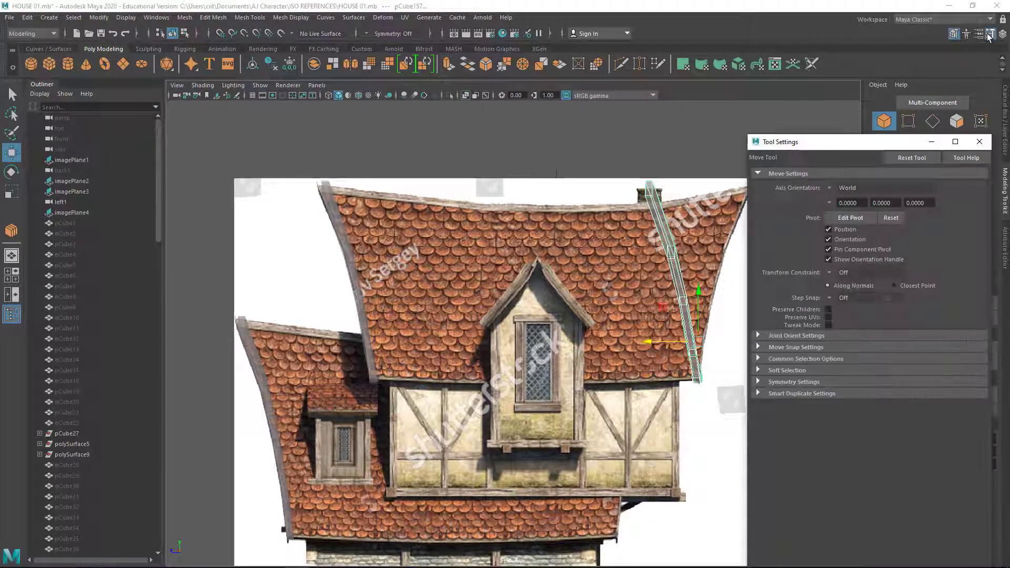
left_click(978, 33)
left_click(979, 34)
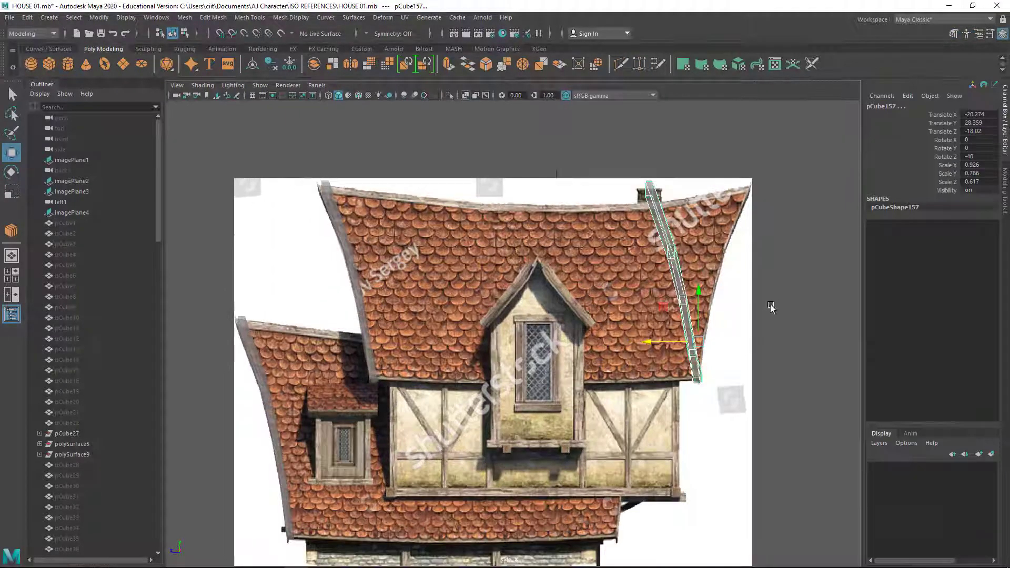